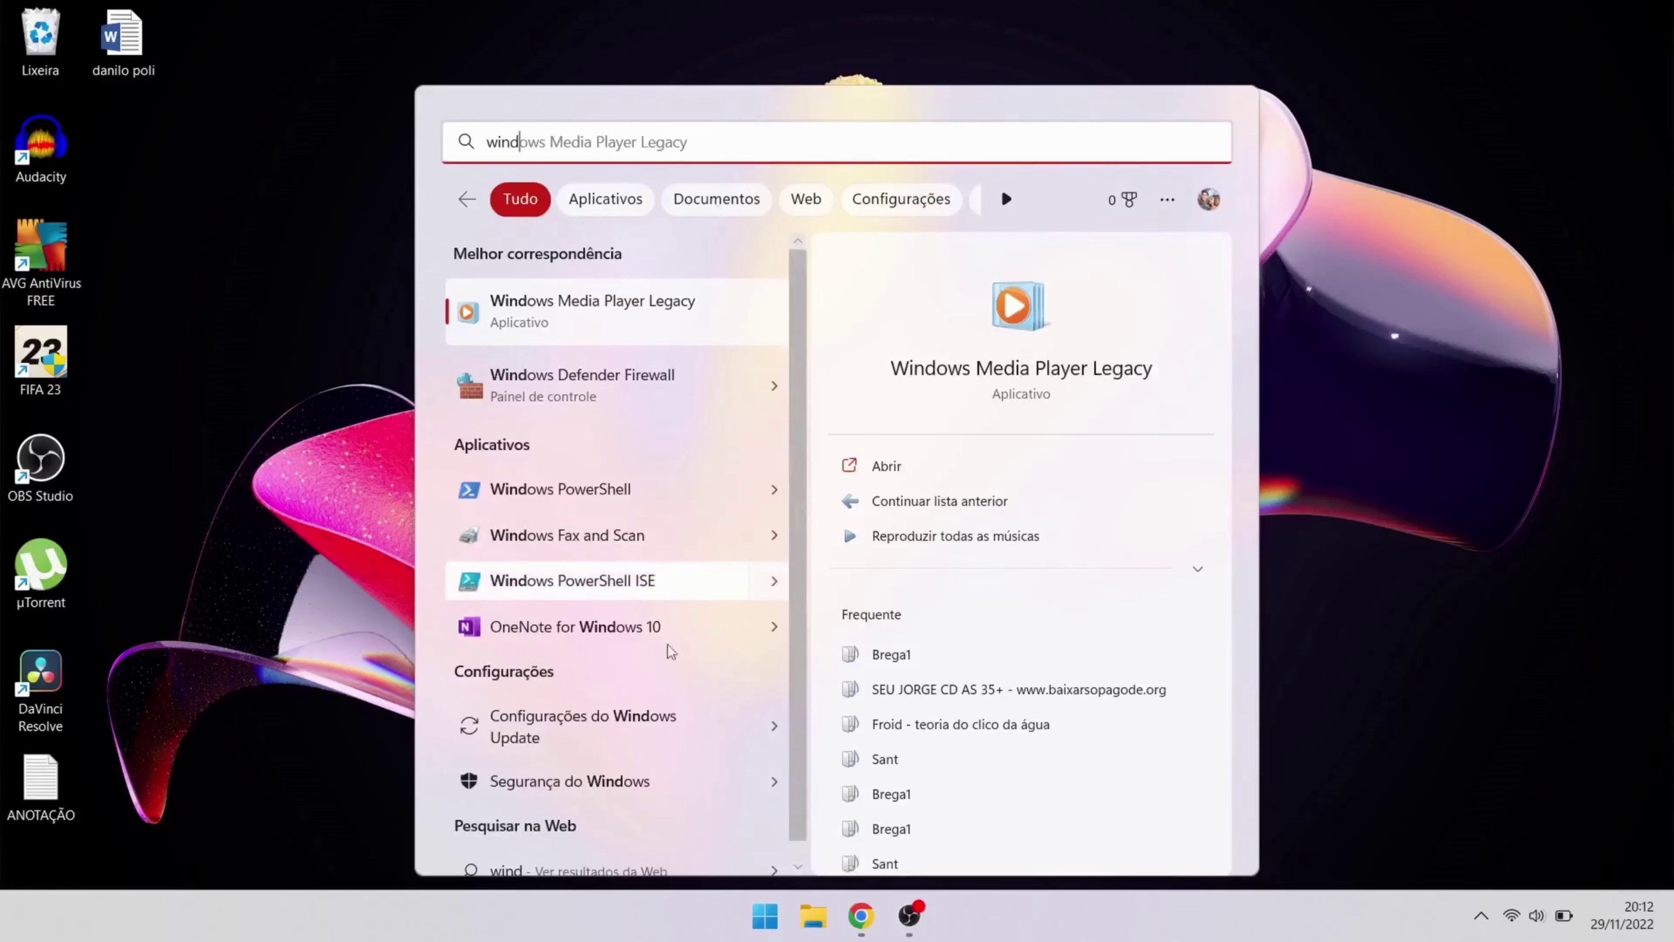
- Start downloading and installing all available updates in Windows Update, and check the update history before closing the settings
left_click(623, 733)
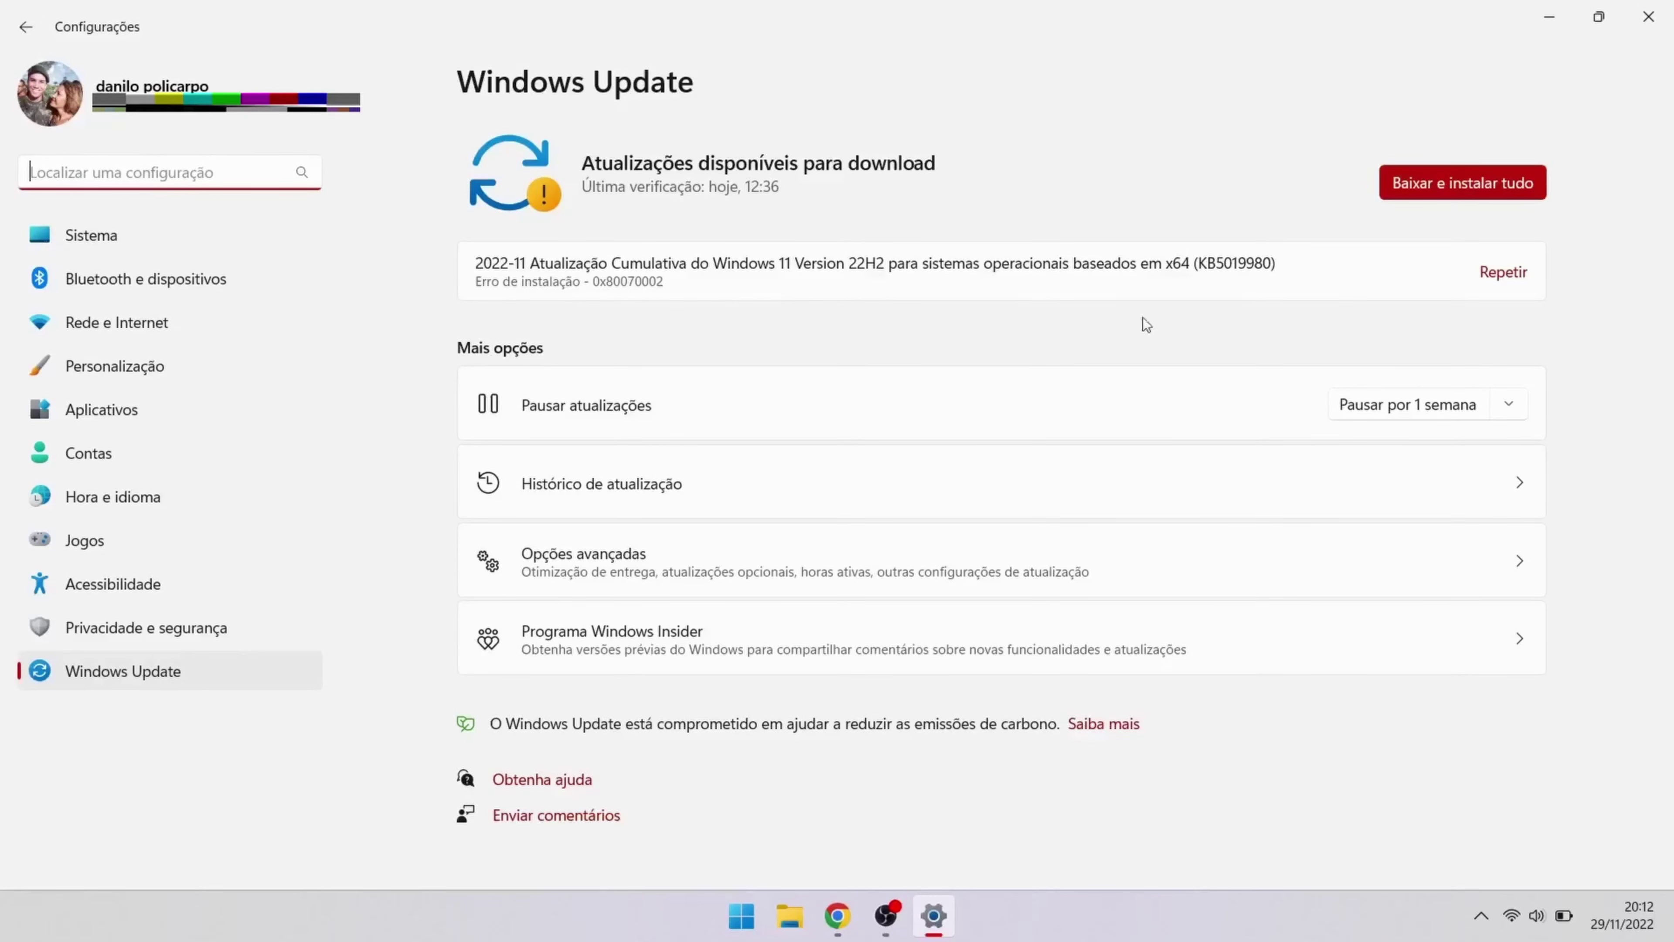
left_click(1439, 186)
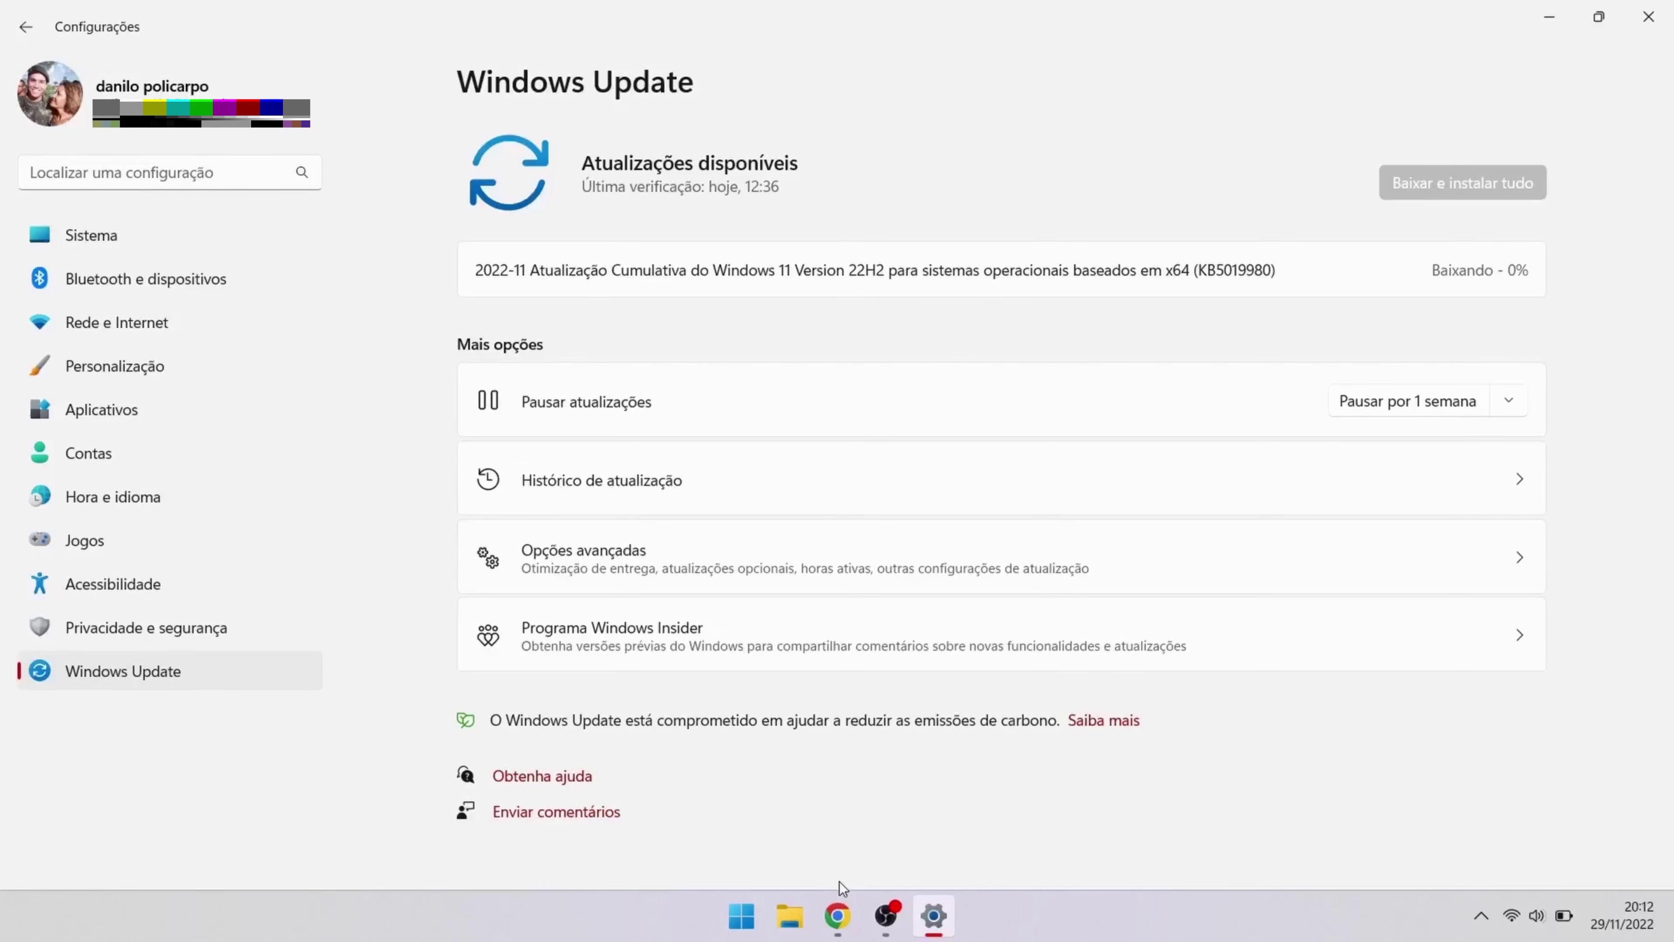
left_click(1119, 450)
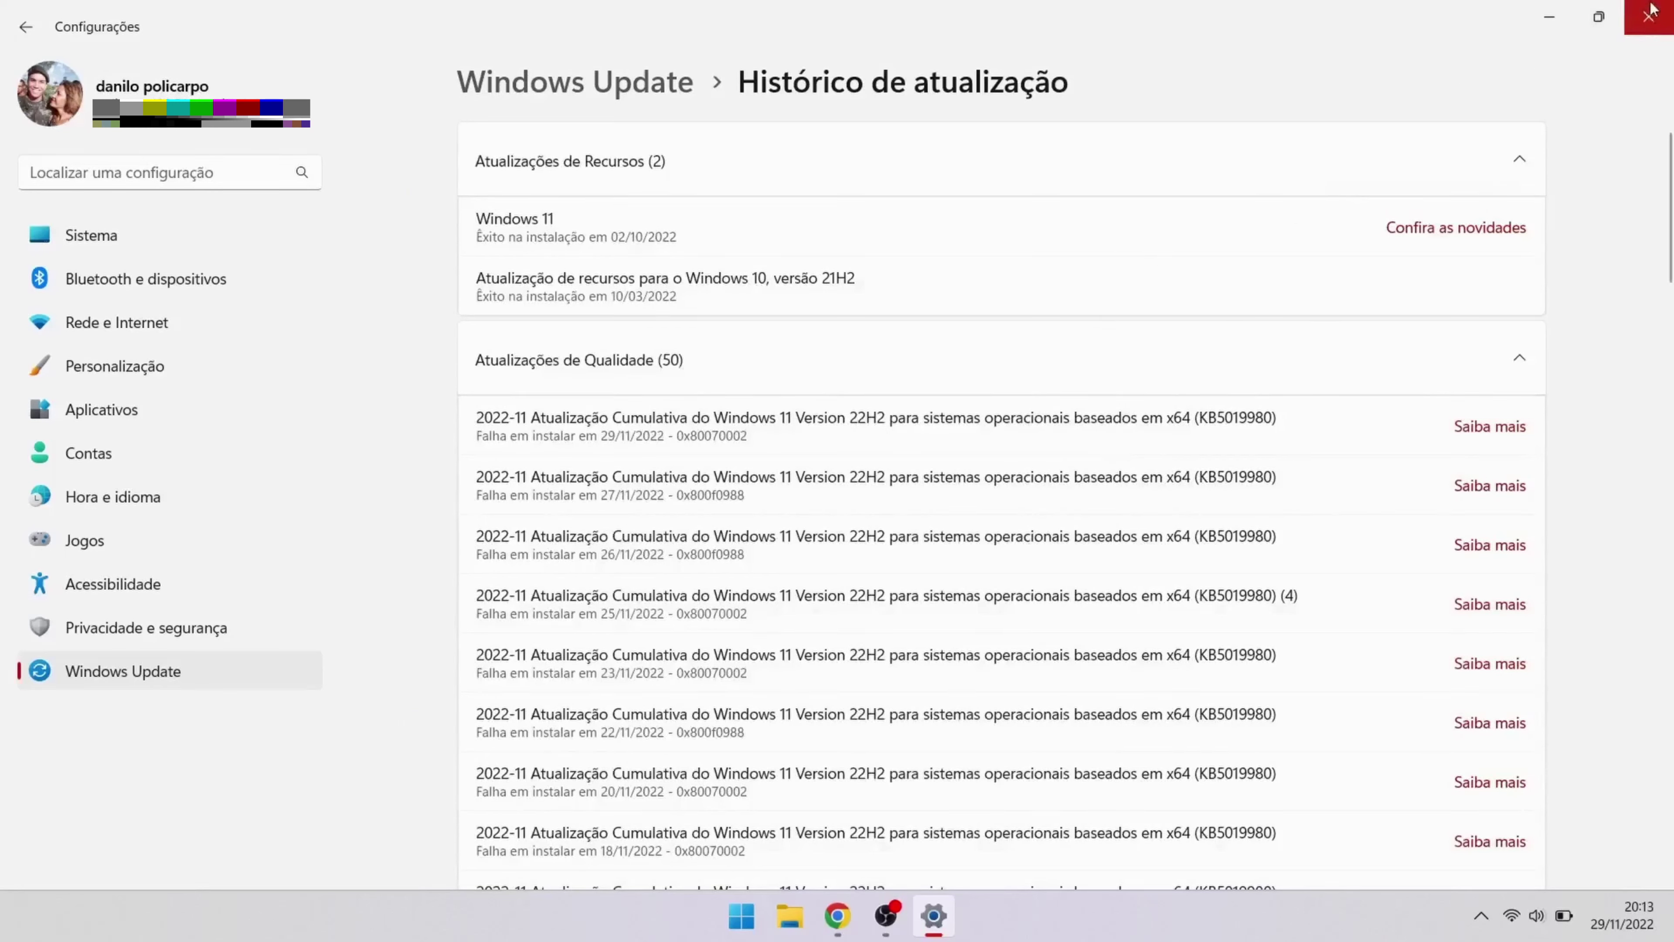
left_click(1649, 17)
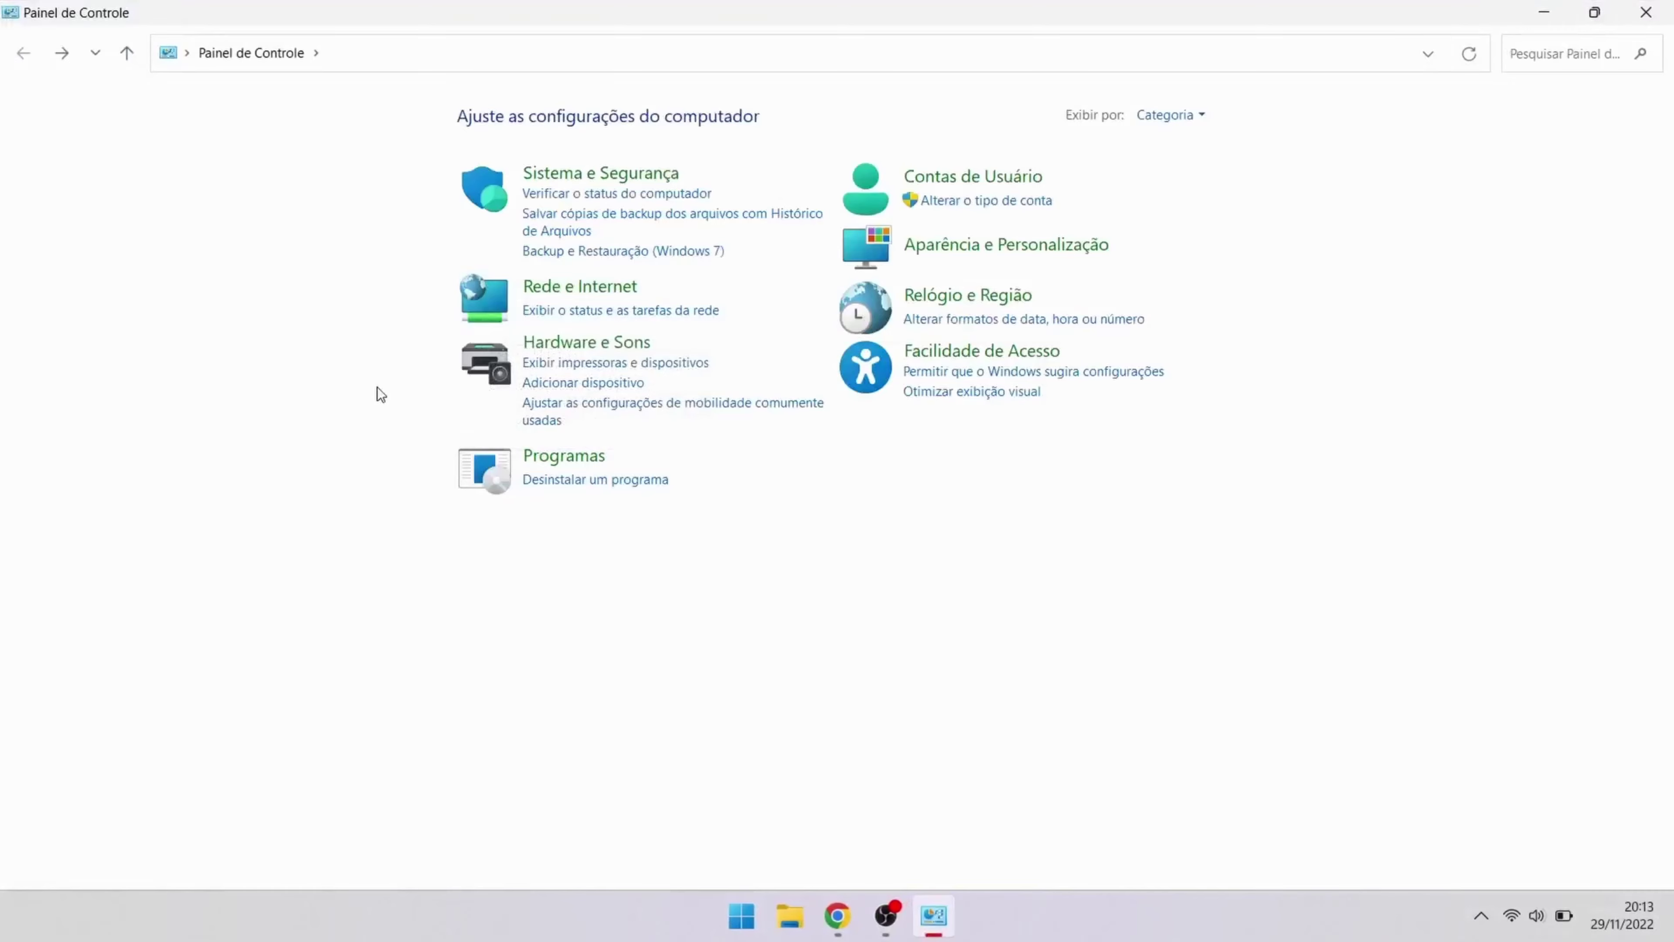
- Open Device Manager from the Control Panel's Hardware e Sons category and search automatically for a driver update for the INTEL SSDPEKNW512G8L disk drive
left_click(571, 353)
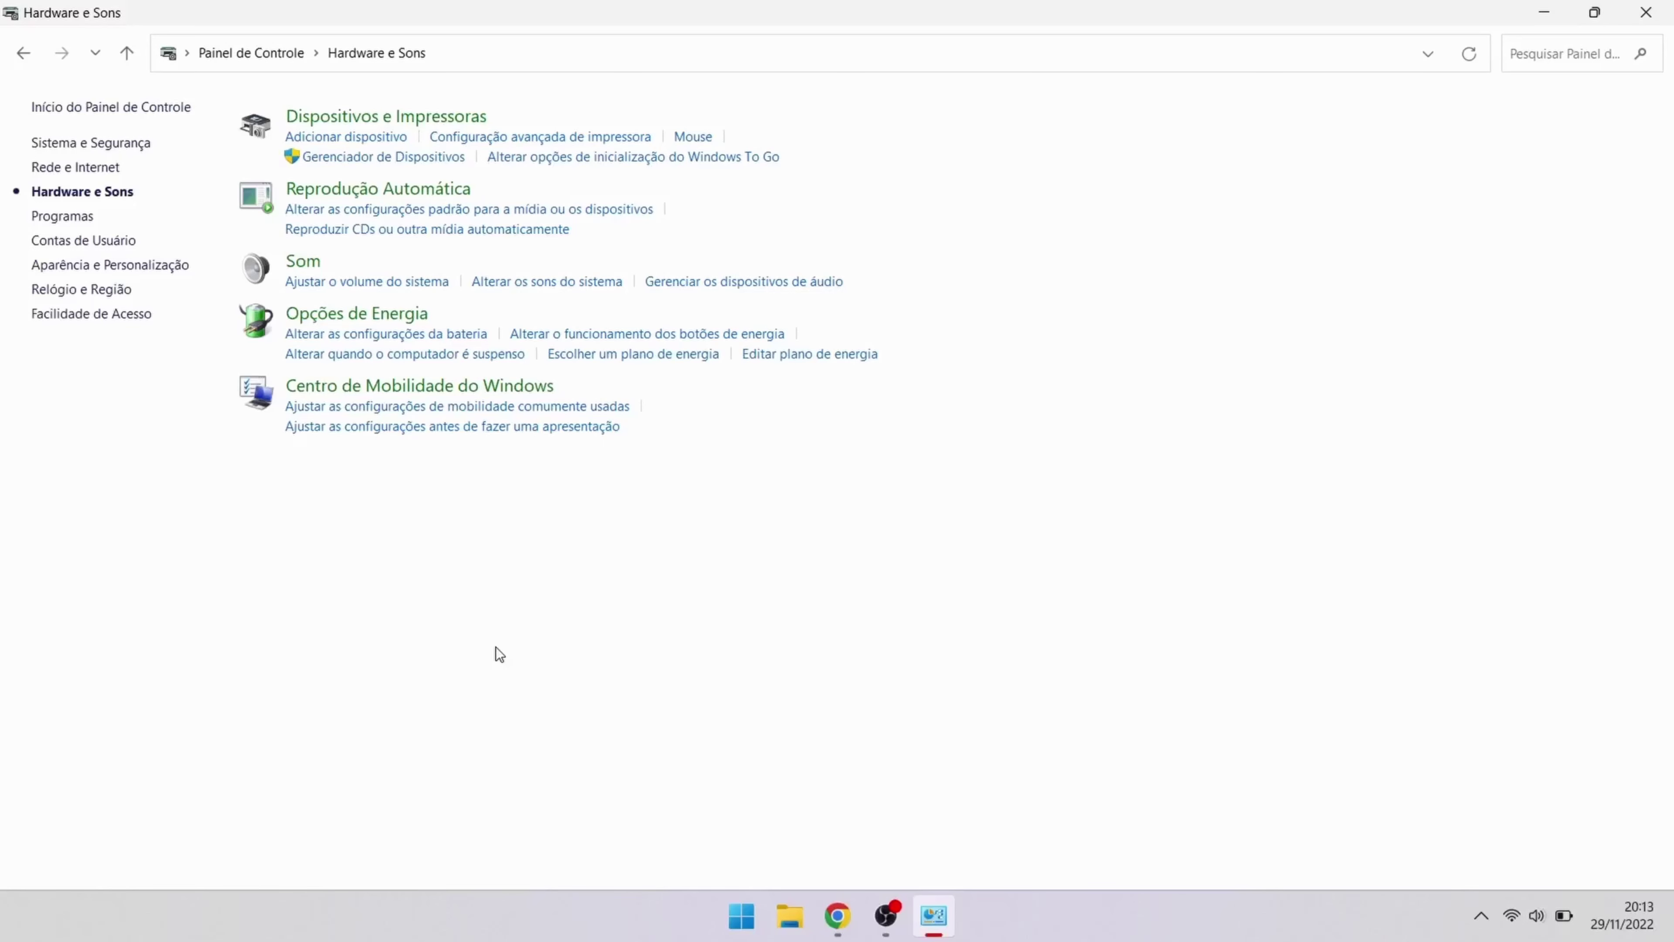
left_click(389, 159)
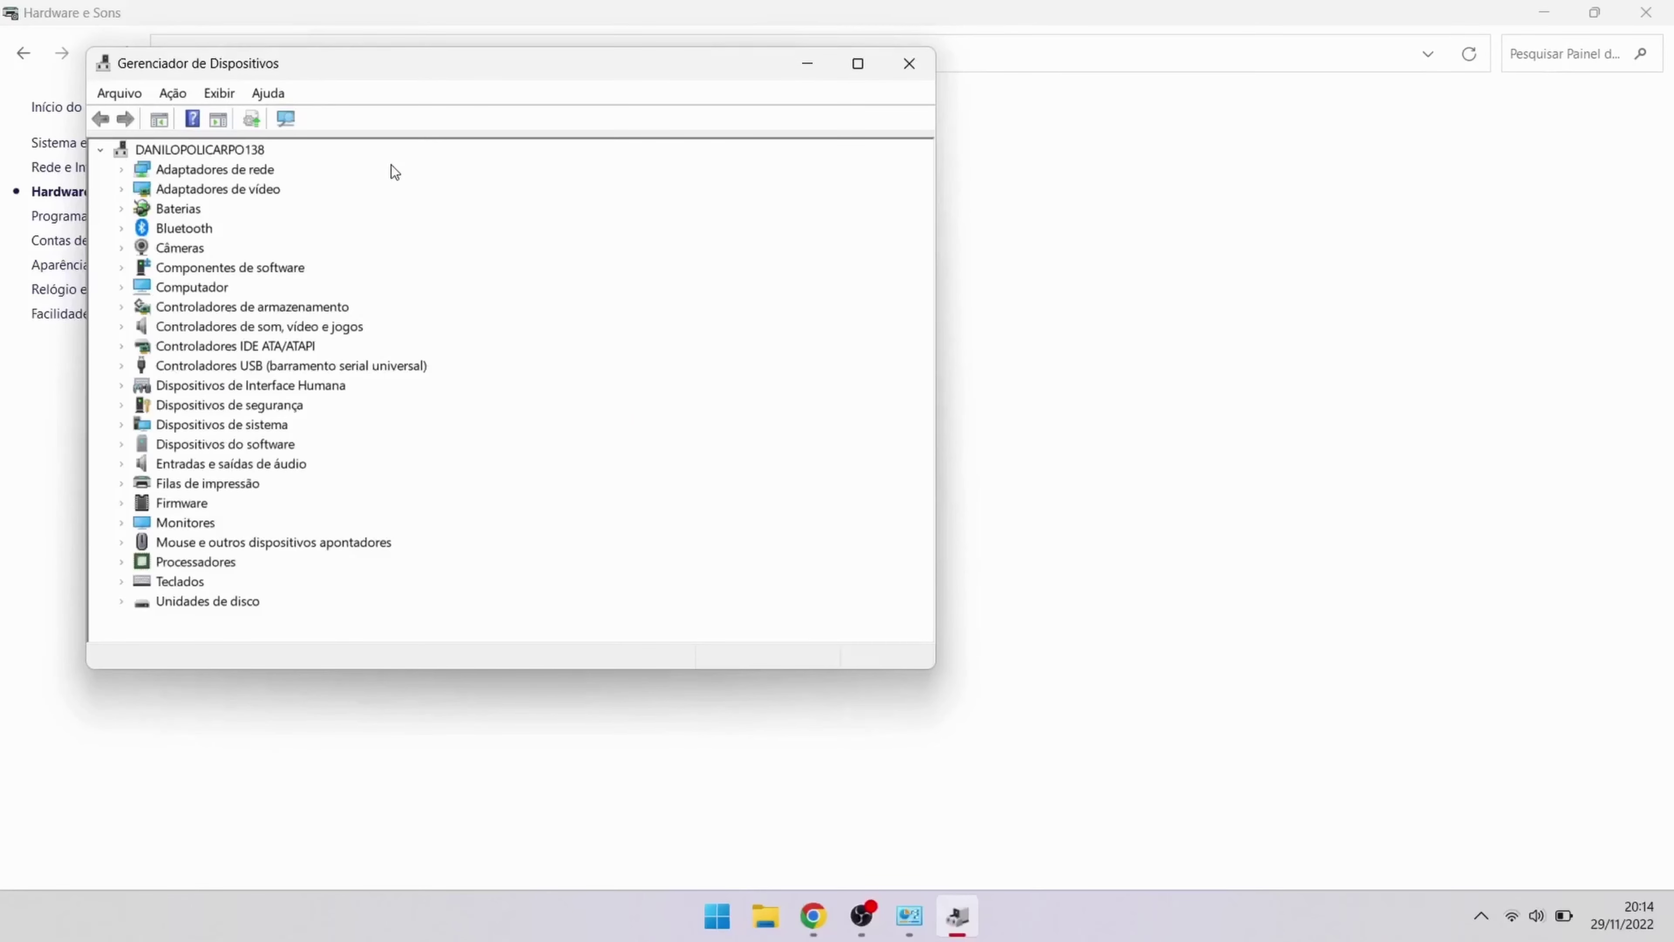
left_click(131, 601)
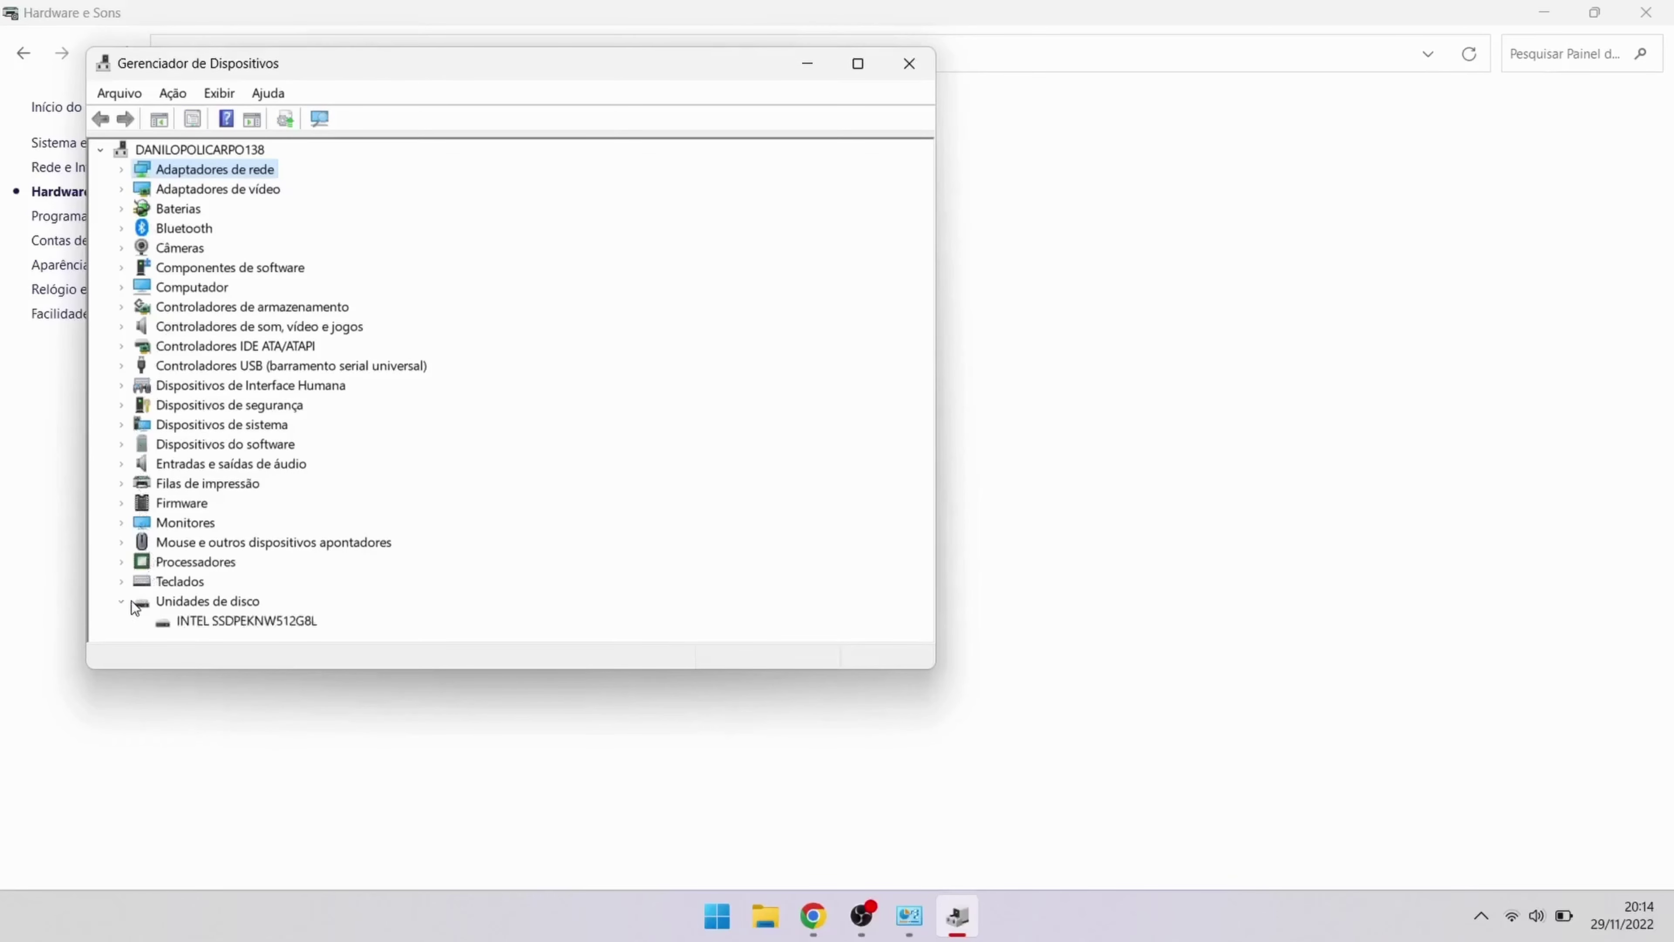
double_click(216, 623)
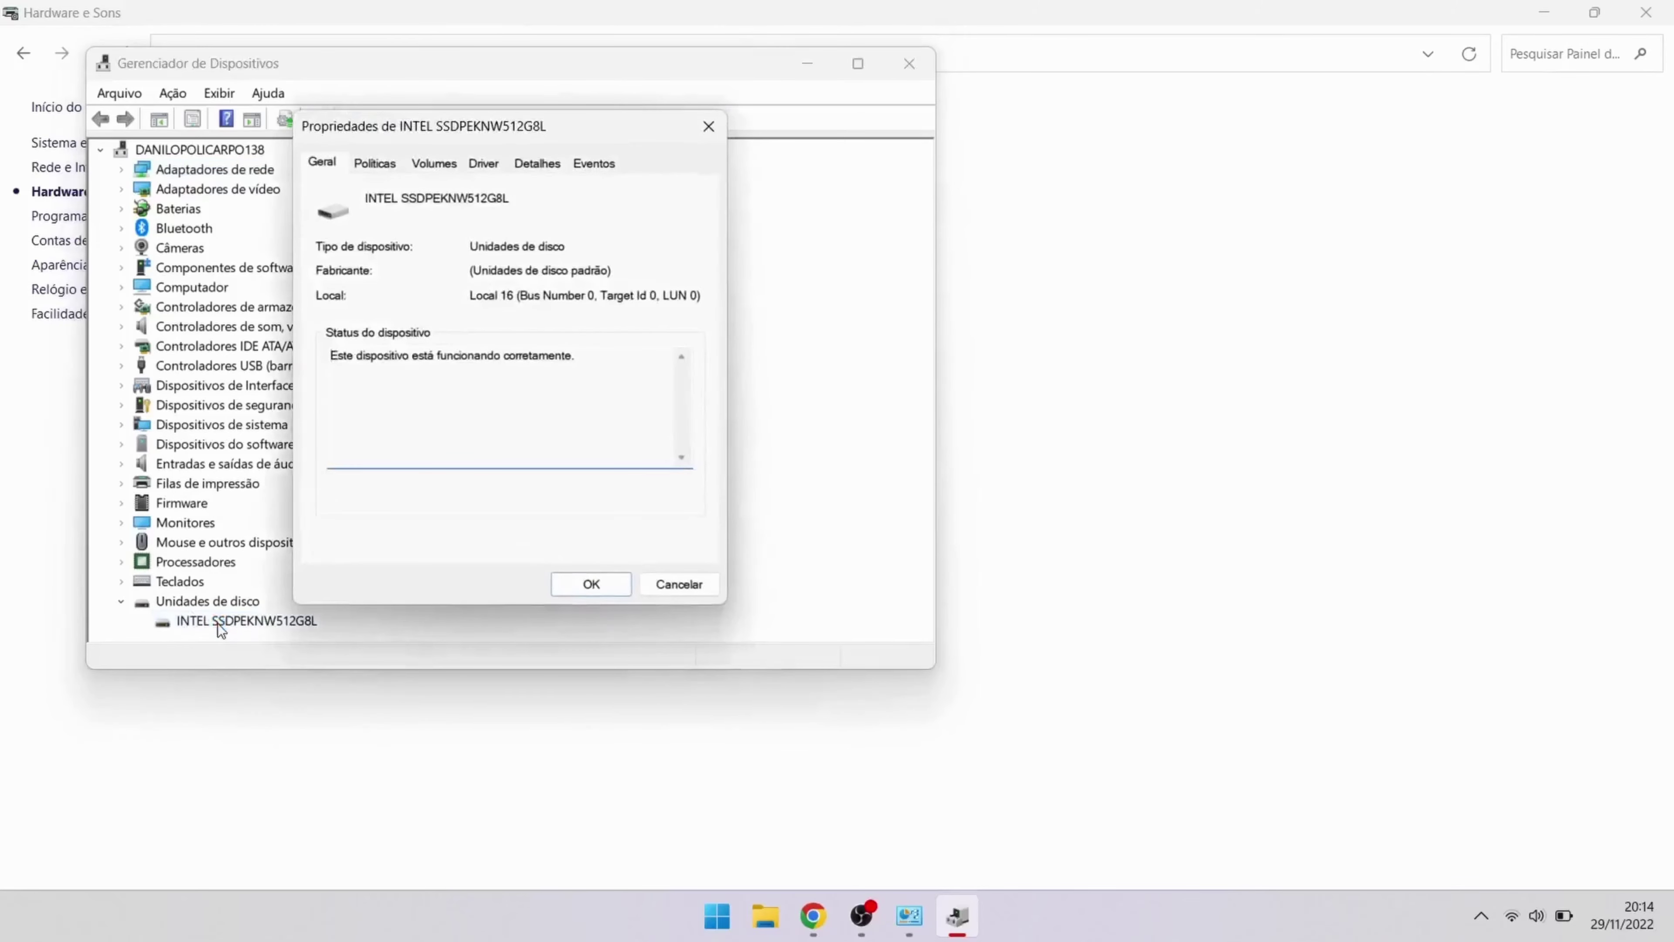
left_click(483, 163)
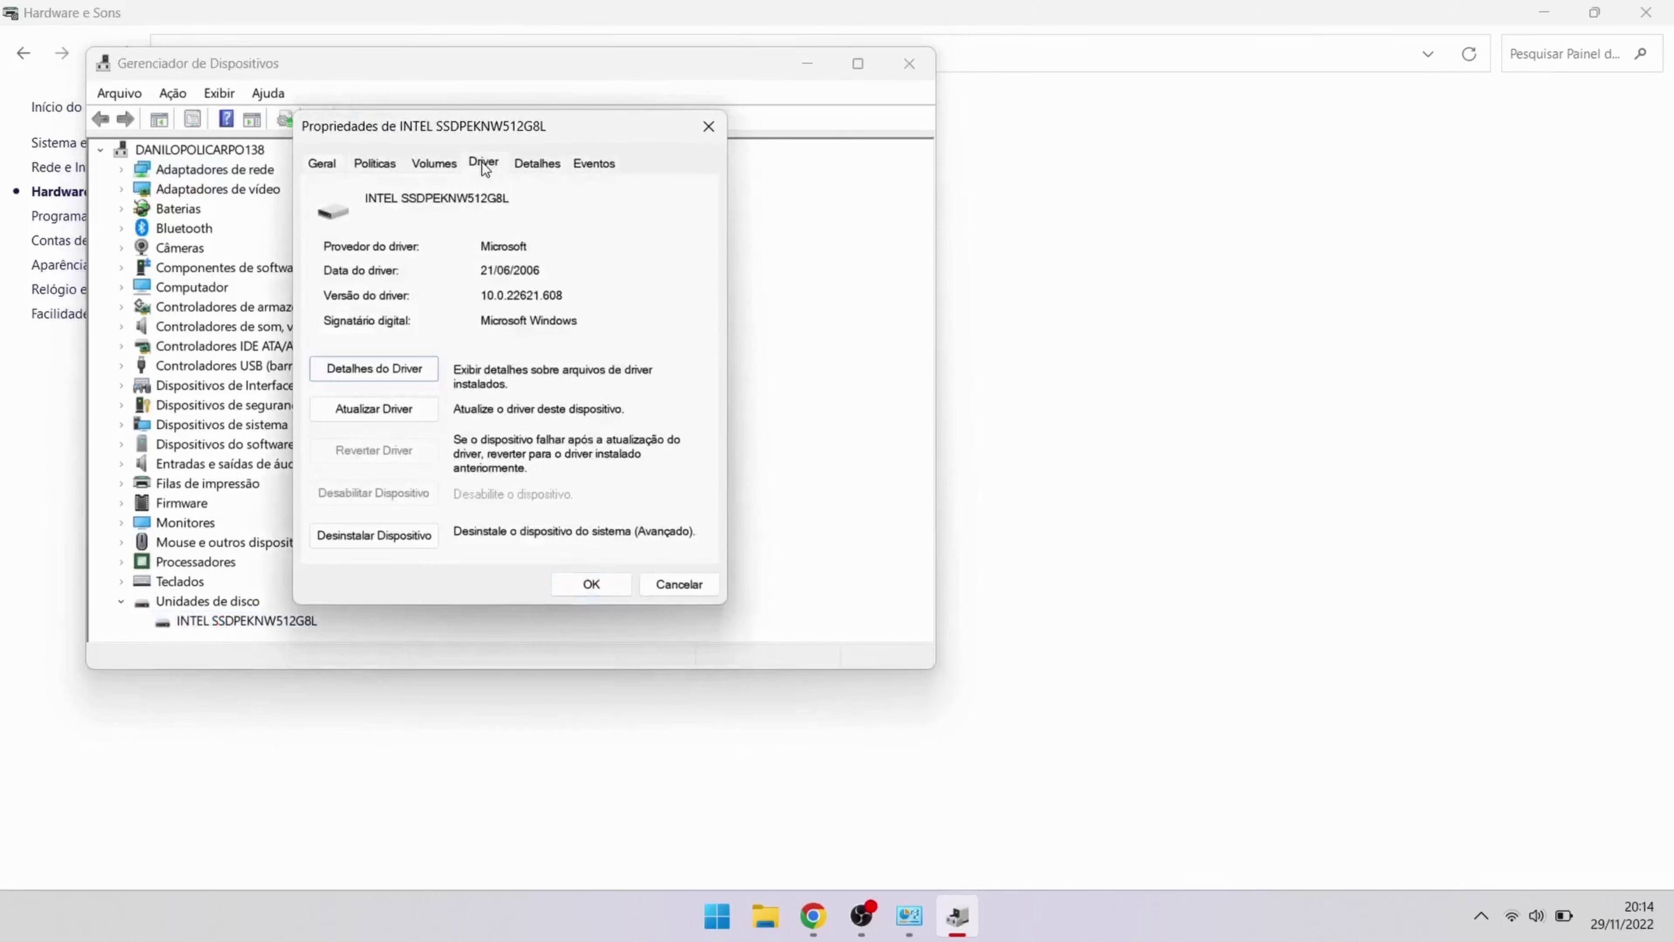
left_click(399, 410)
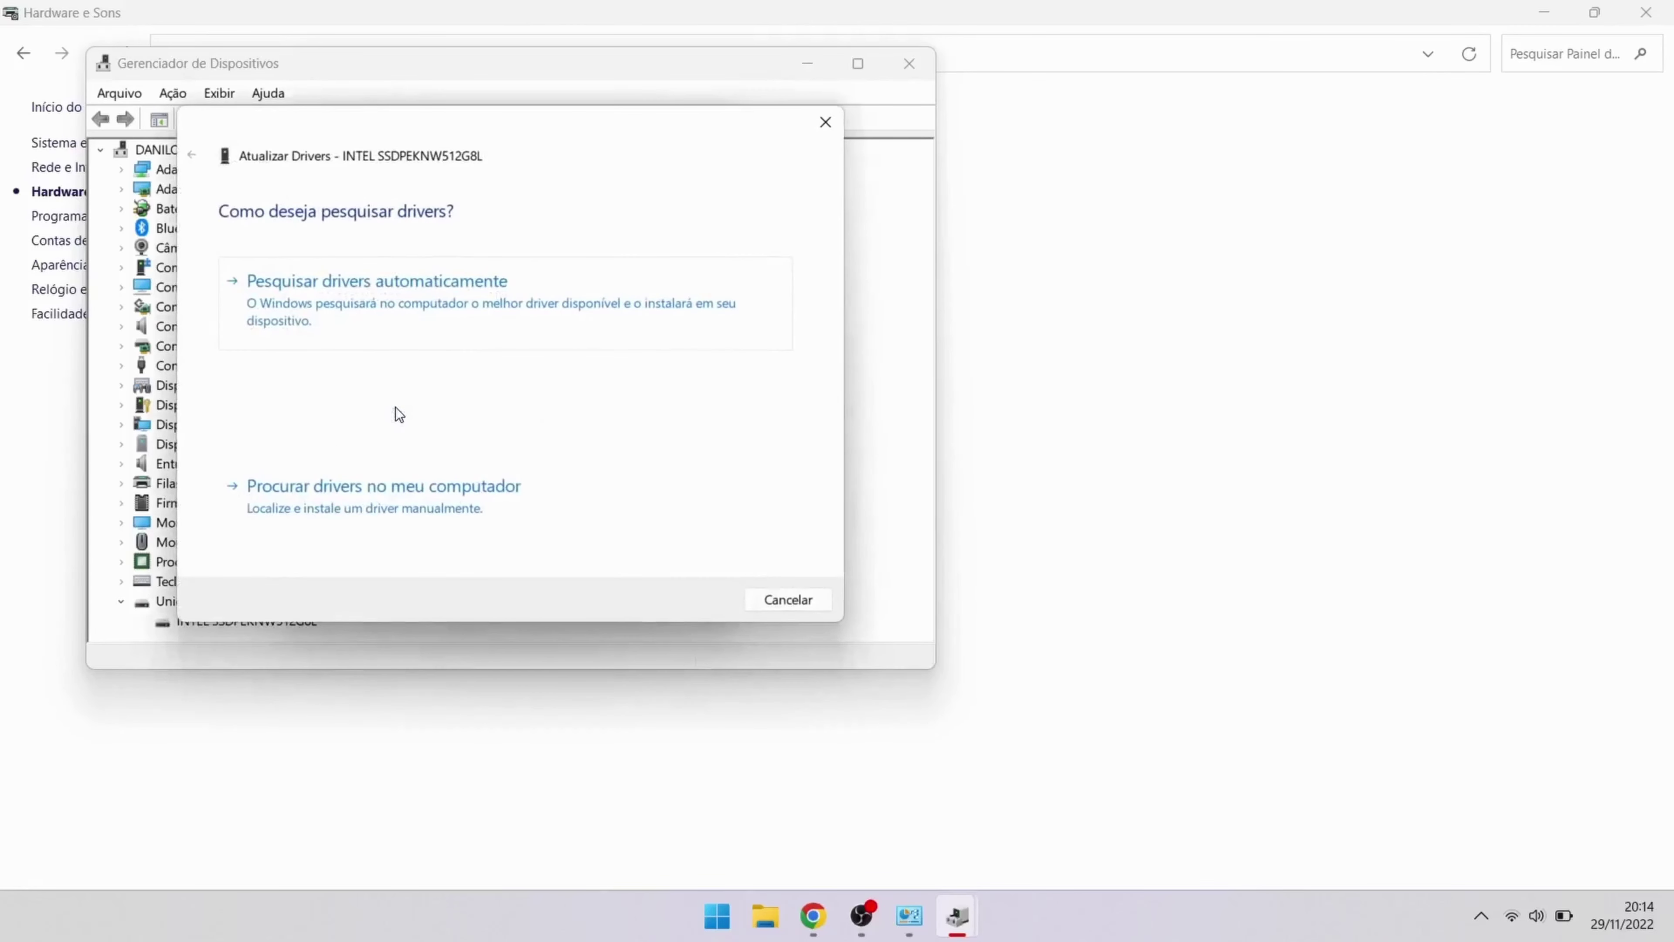
left_click(301, 317)
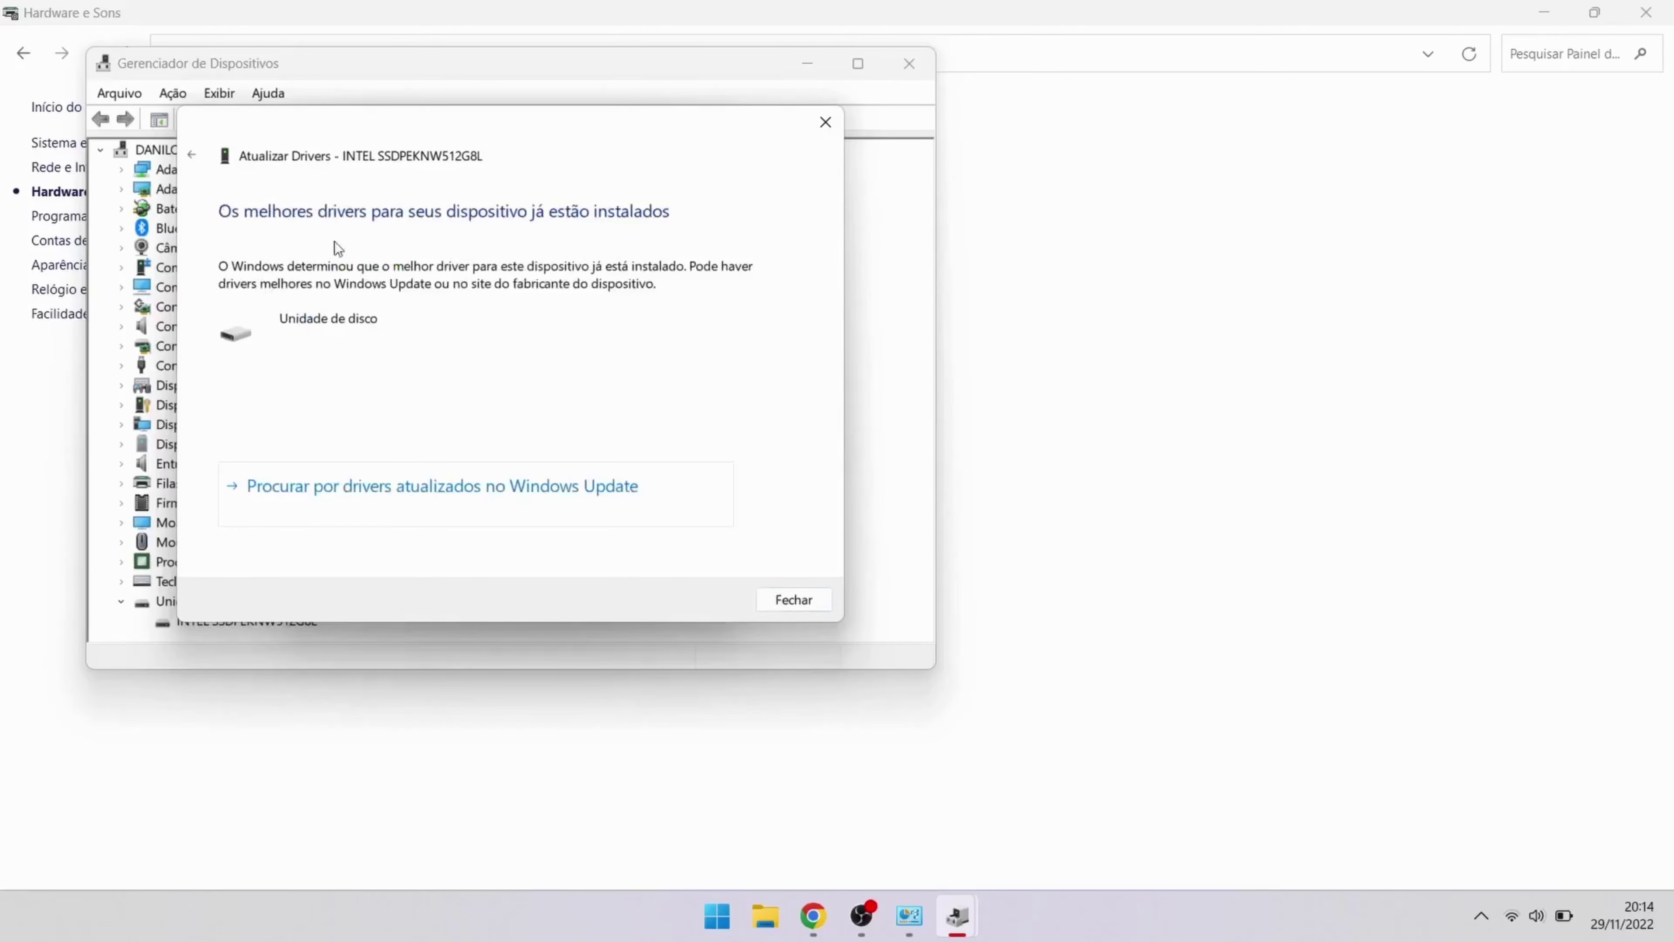
left_click(795, 598)
left_click(612, 586)
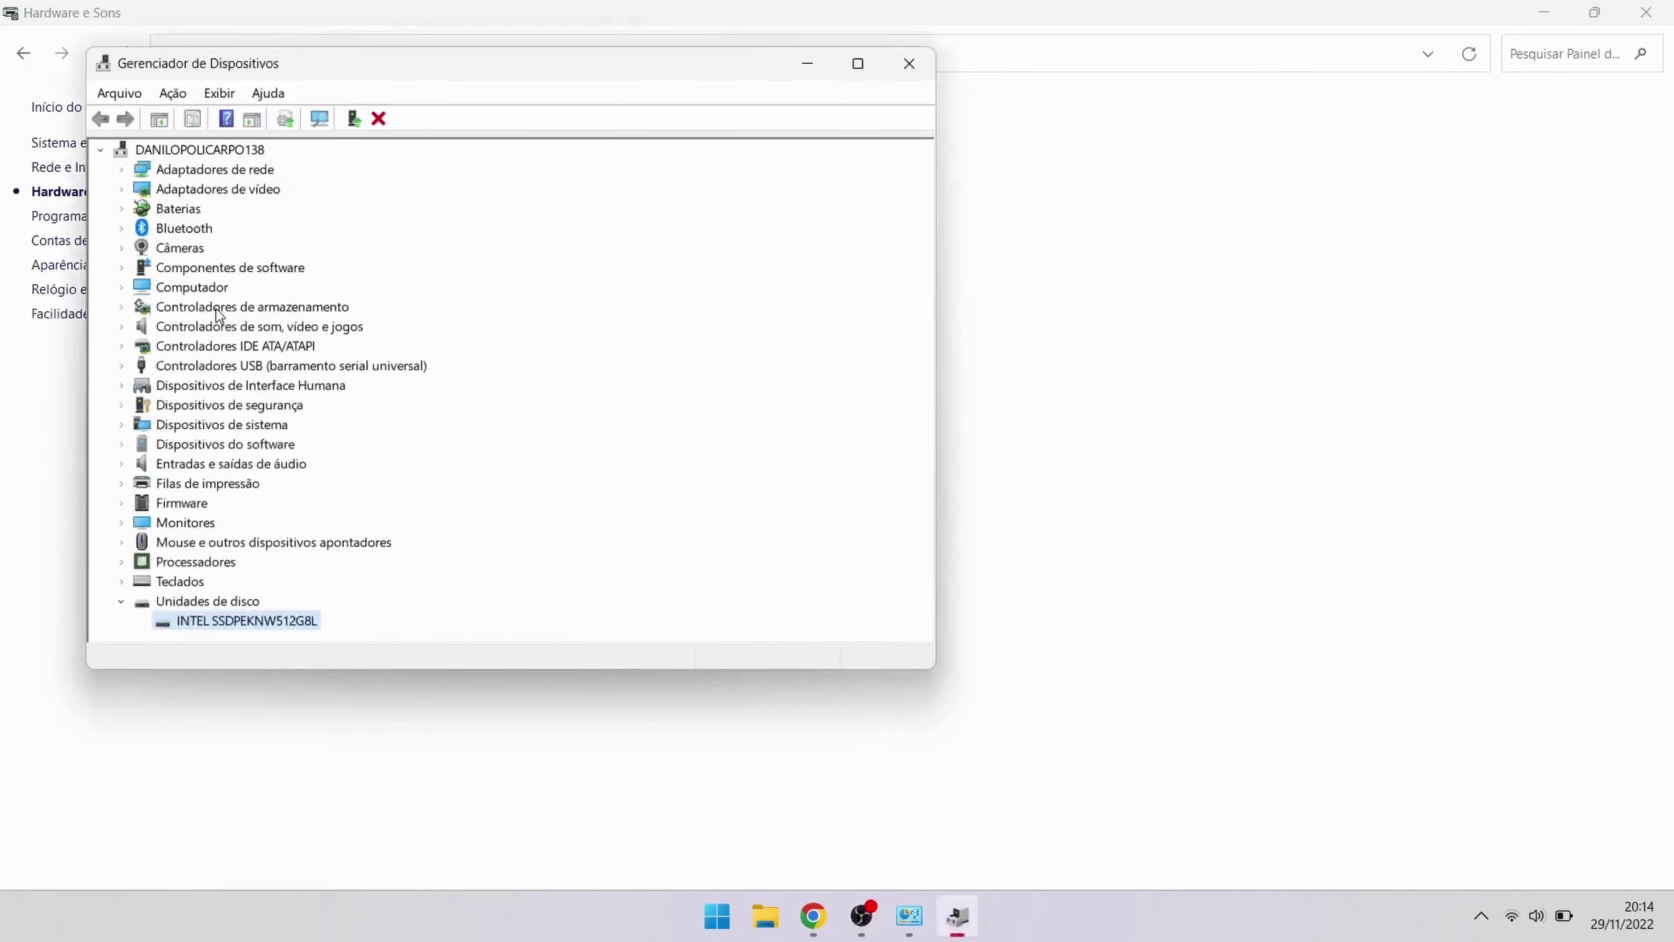
left_click(122, 602)
- Run an automatic driver update search for the Teclado Padrão PS/2 keyboard and close its properties
left_click(122, 580)
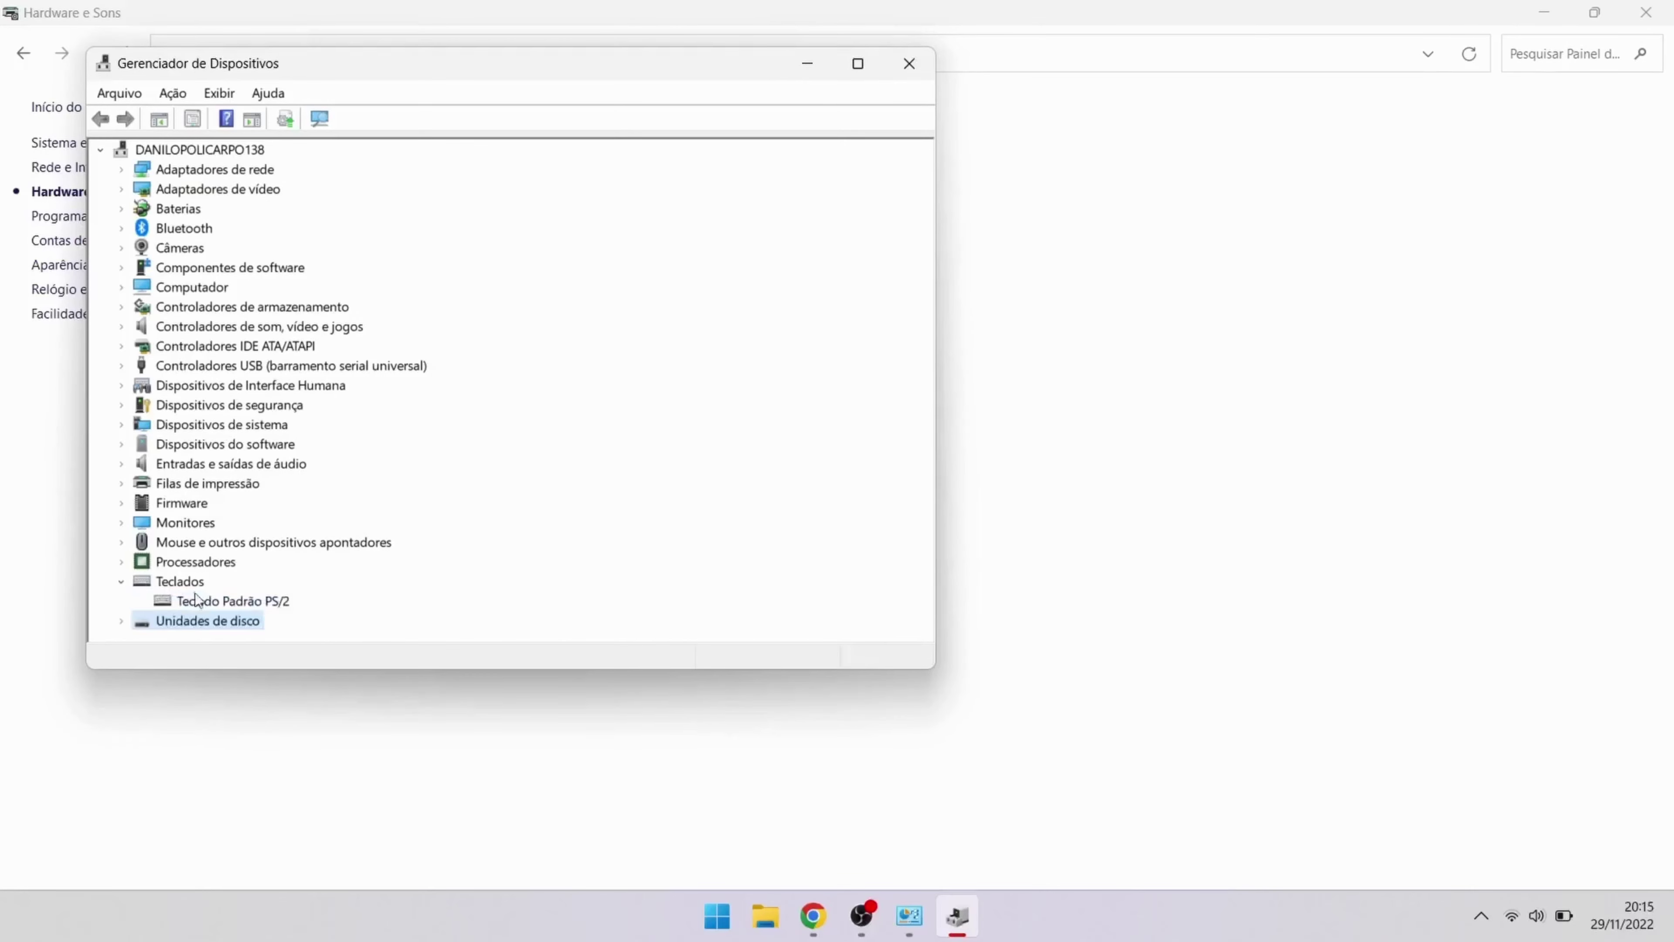
double_click(228, 601)
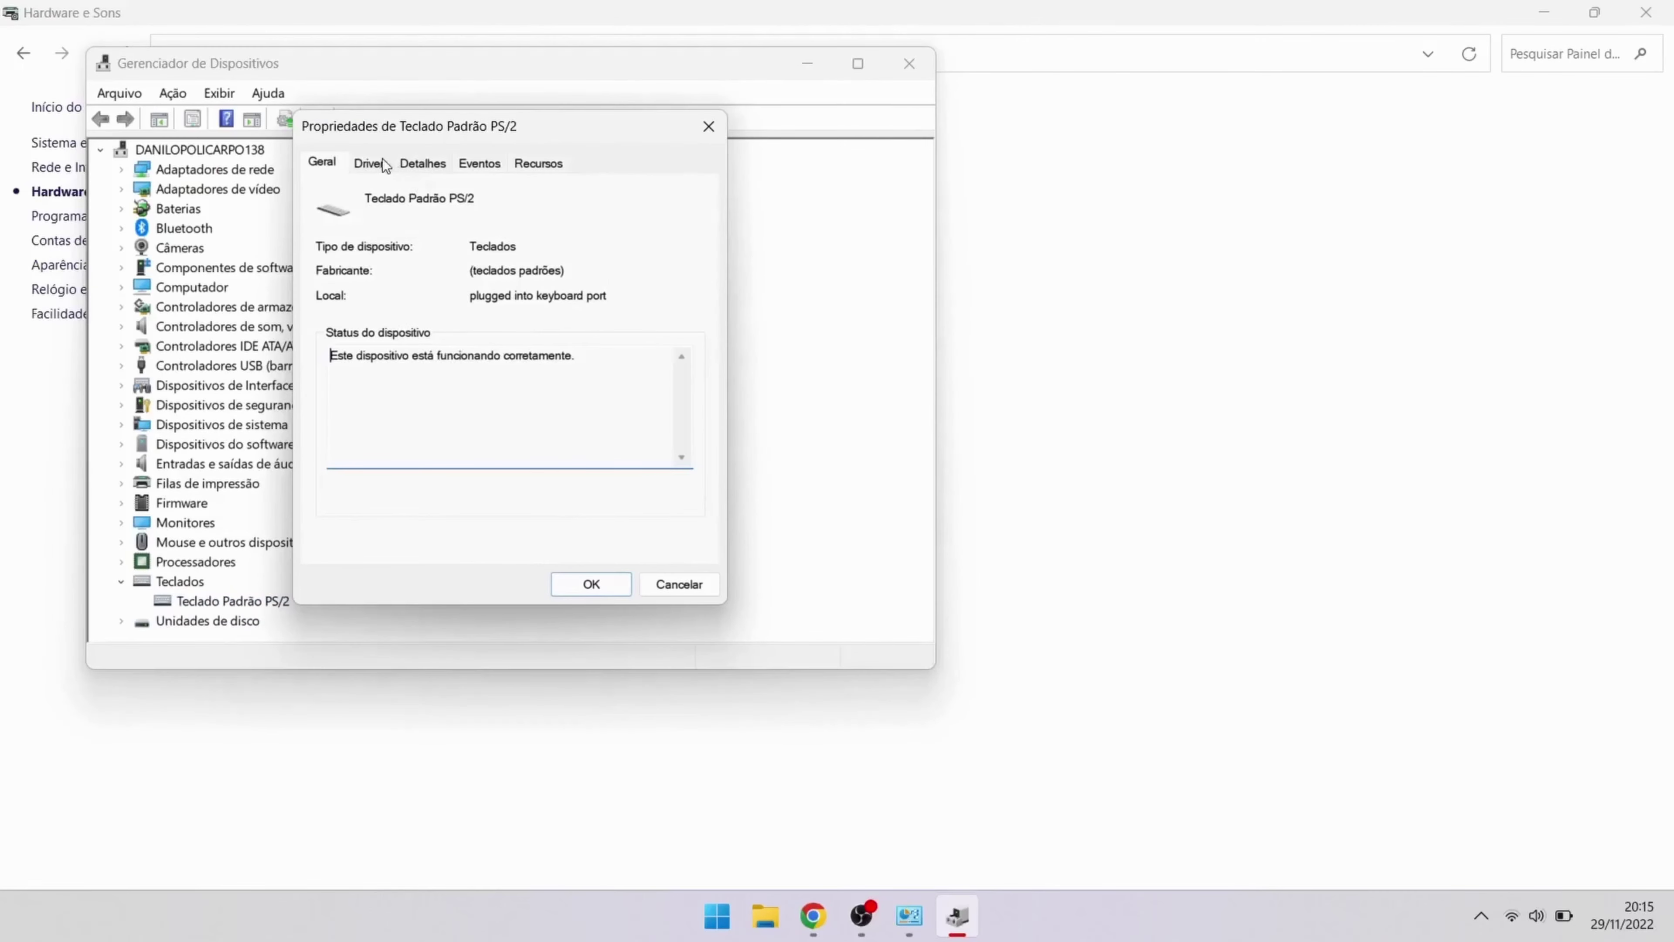
left_click(383, 164)
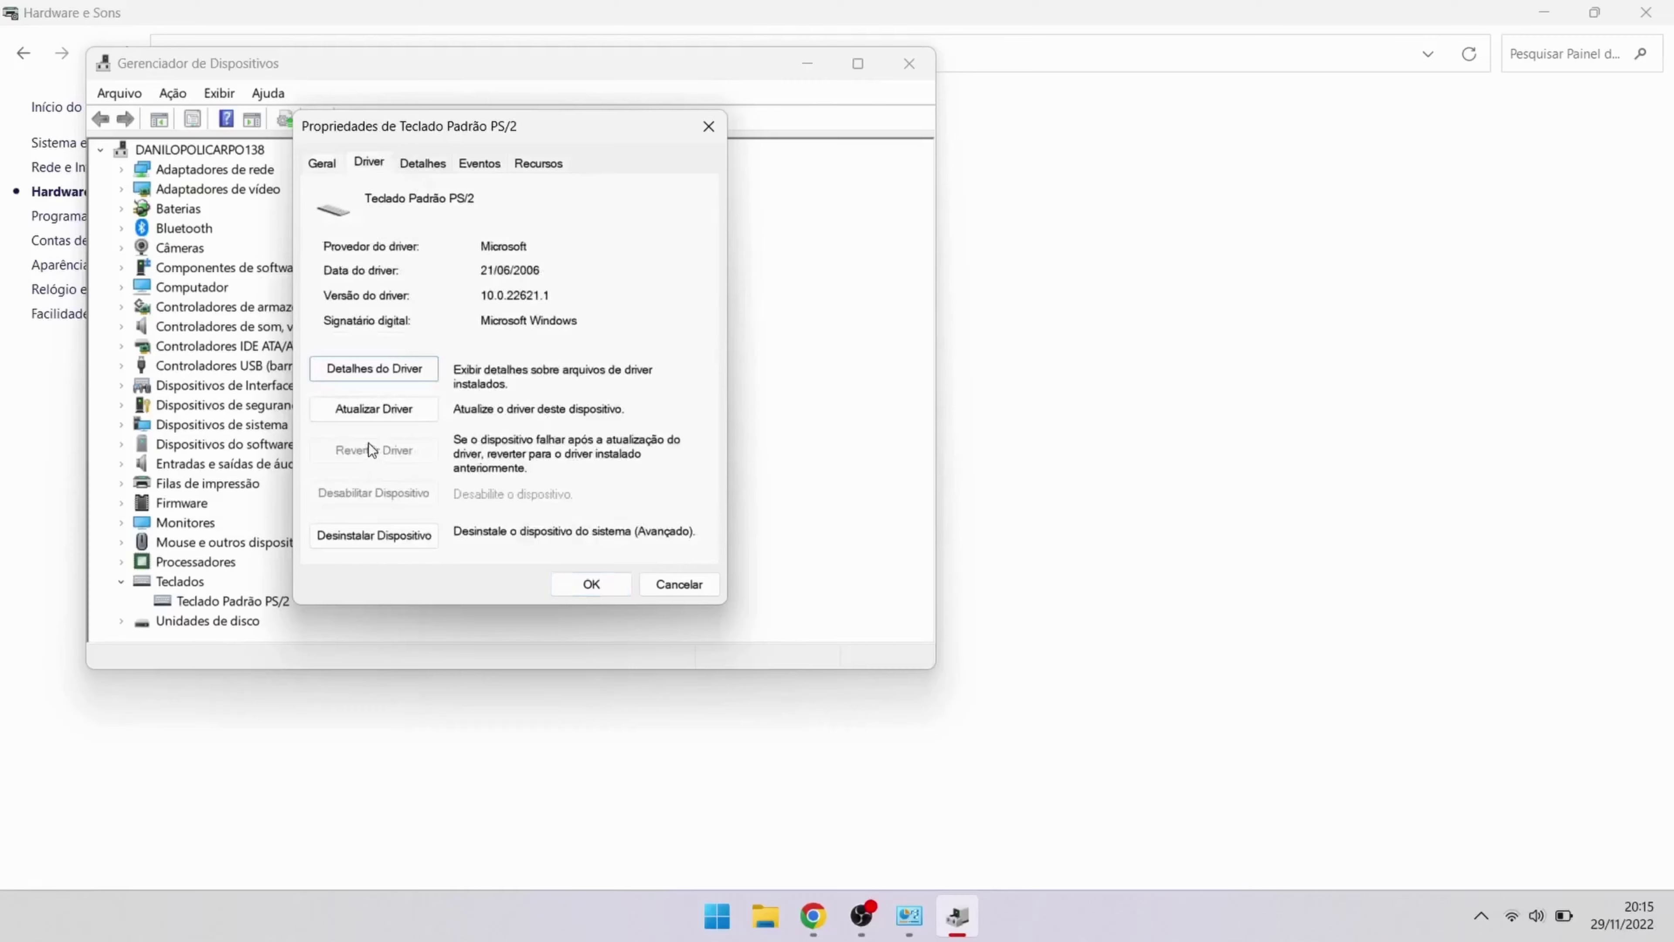
left_click(387, 415)
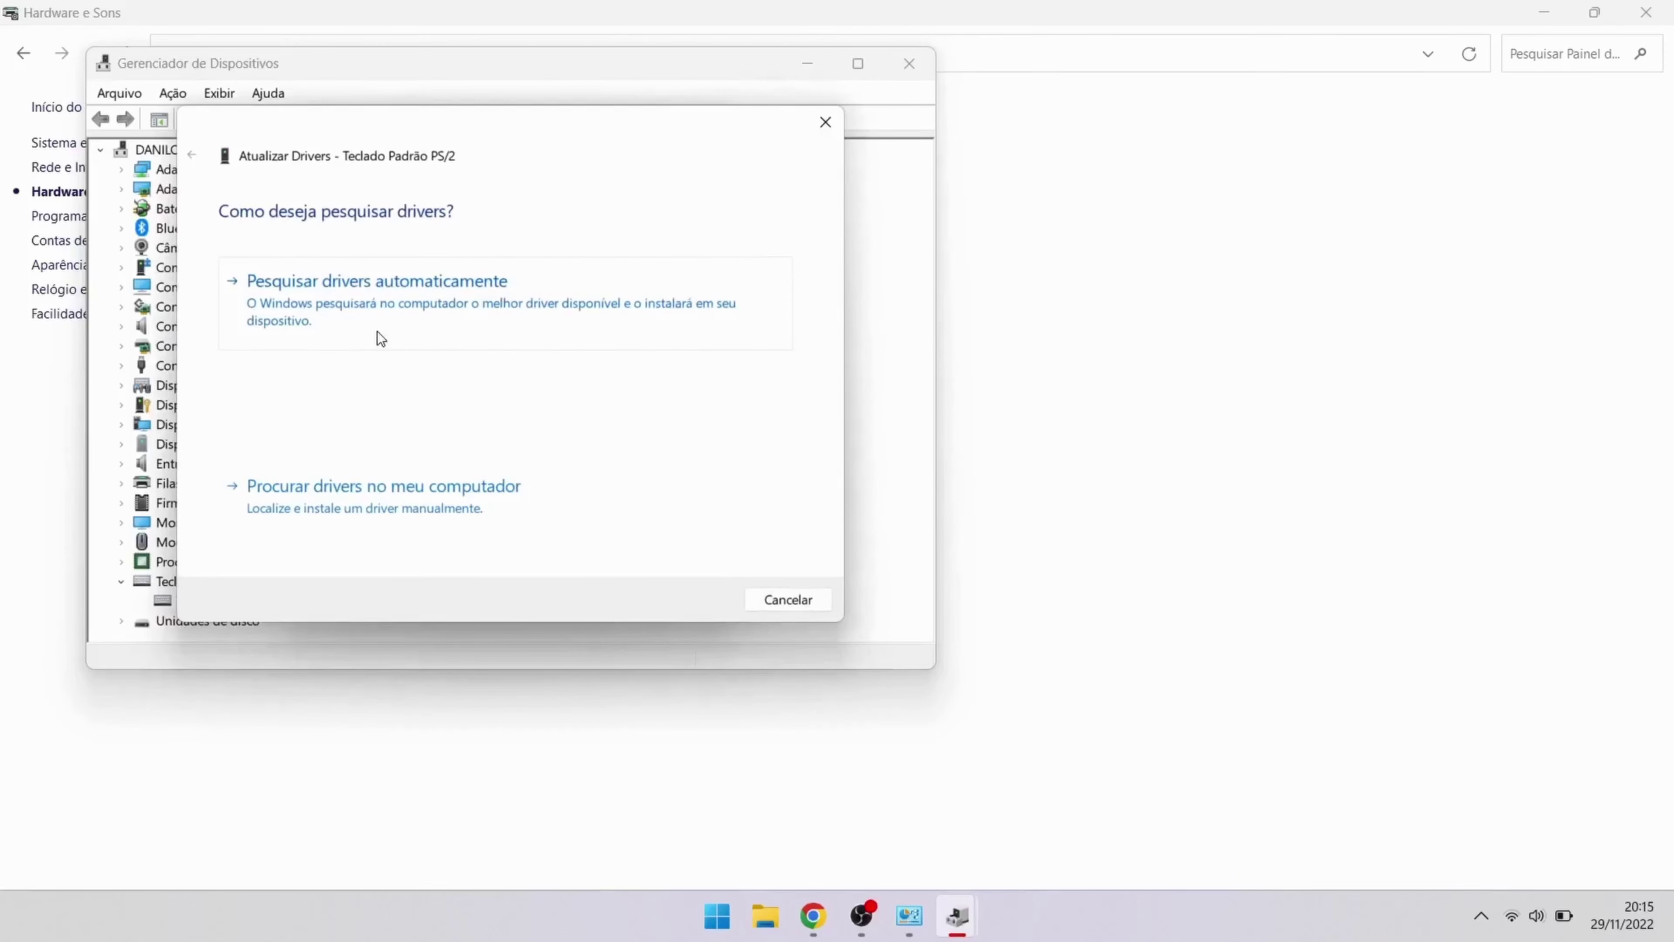
left_click(378, 335)
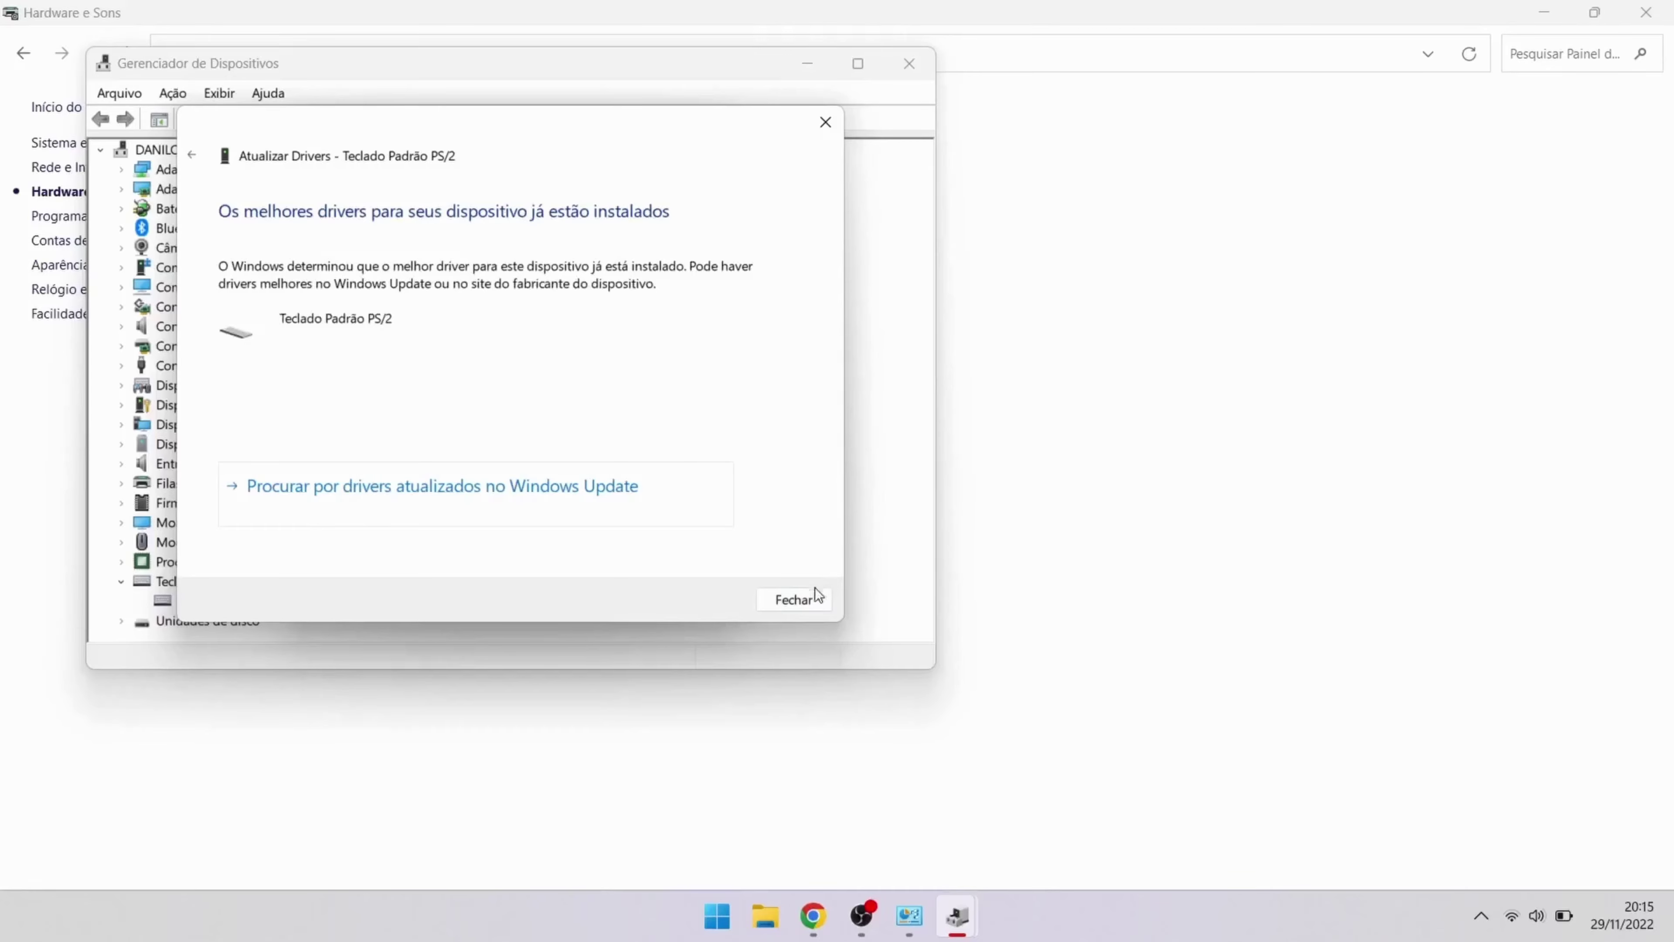
left_click(794, 599)
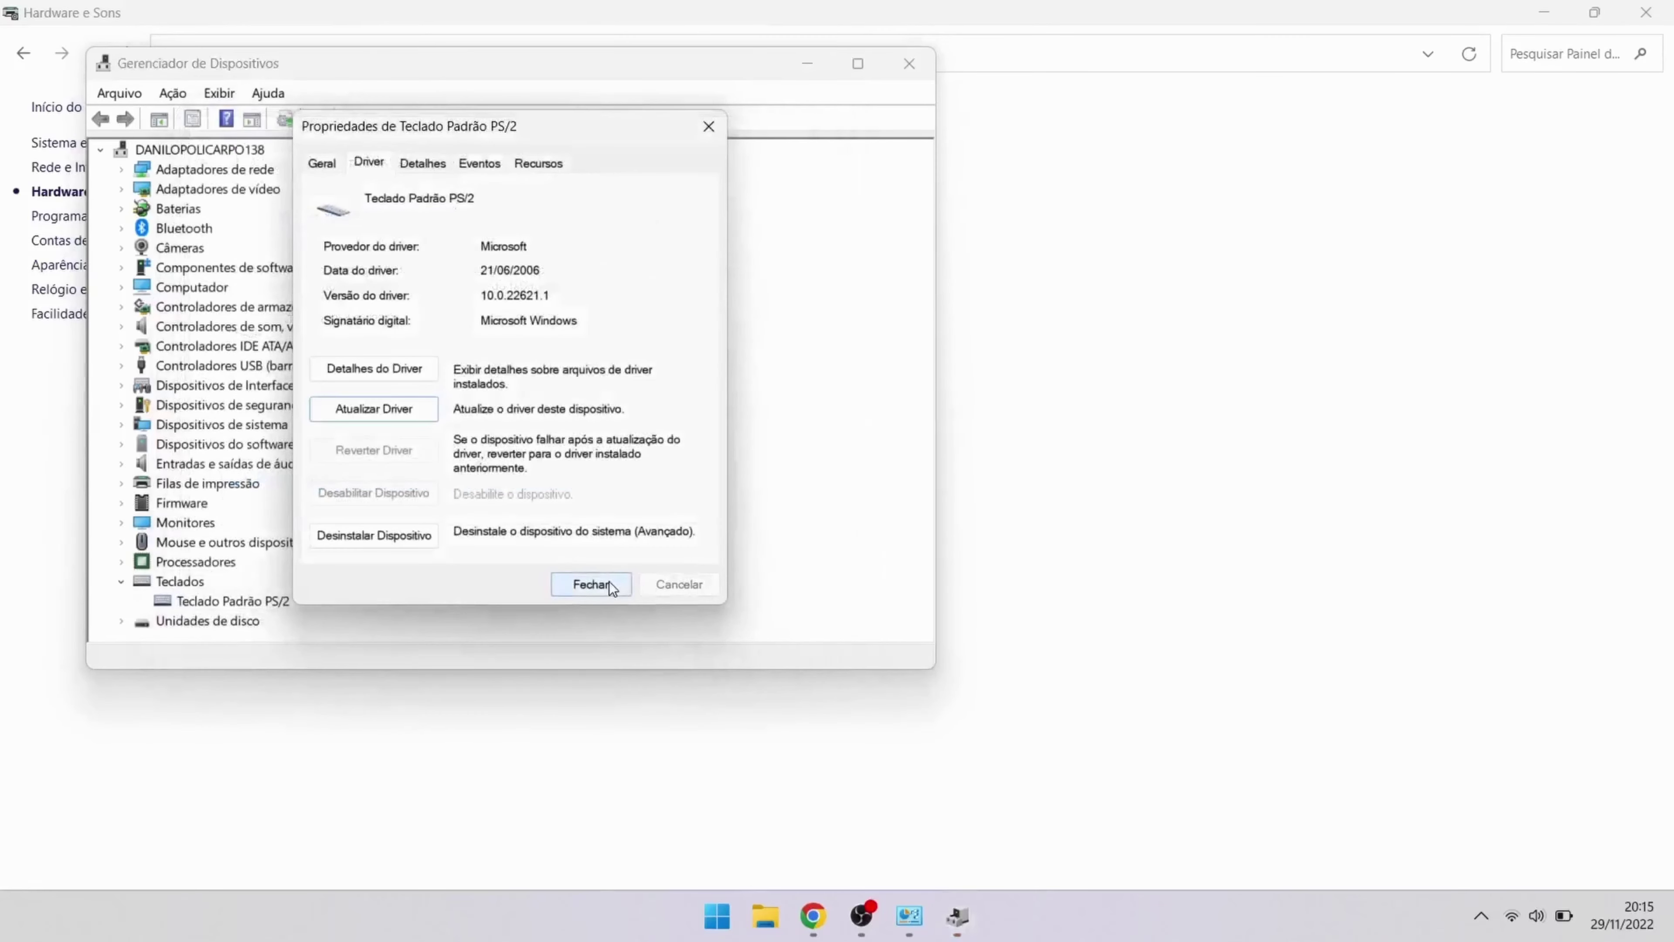
left_click(594, 584)
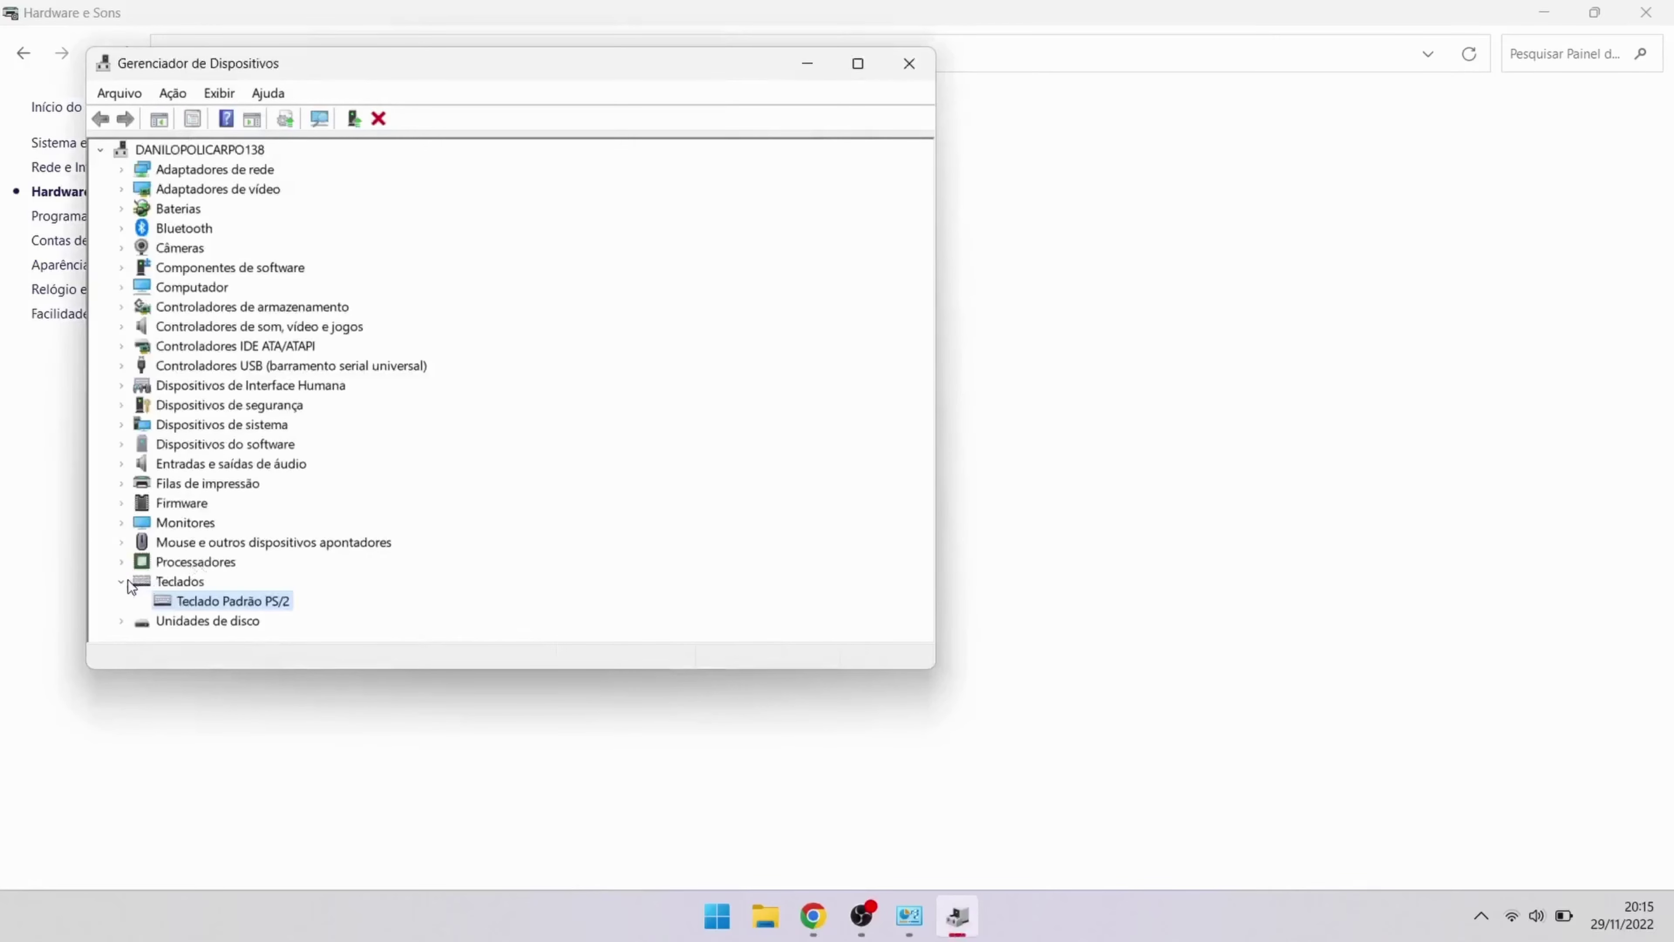
left_click(126, 581)
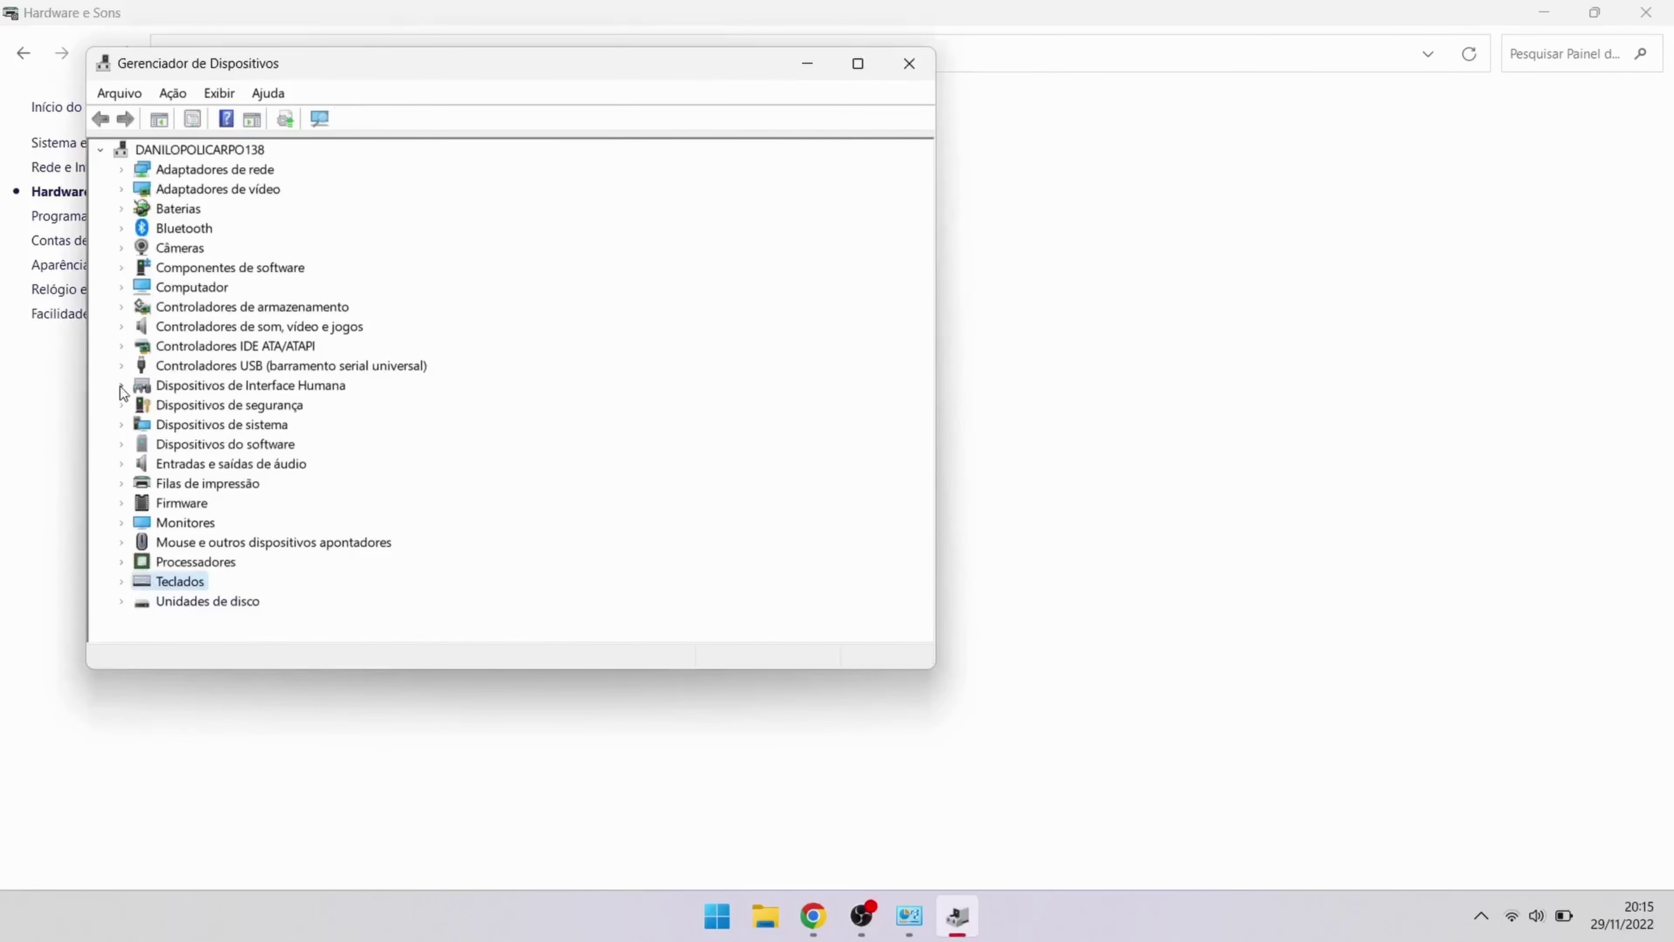
- Run an automatic driver update search for the Mouse compatível com HID pointing device
left_click(122, 542)
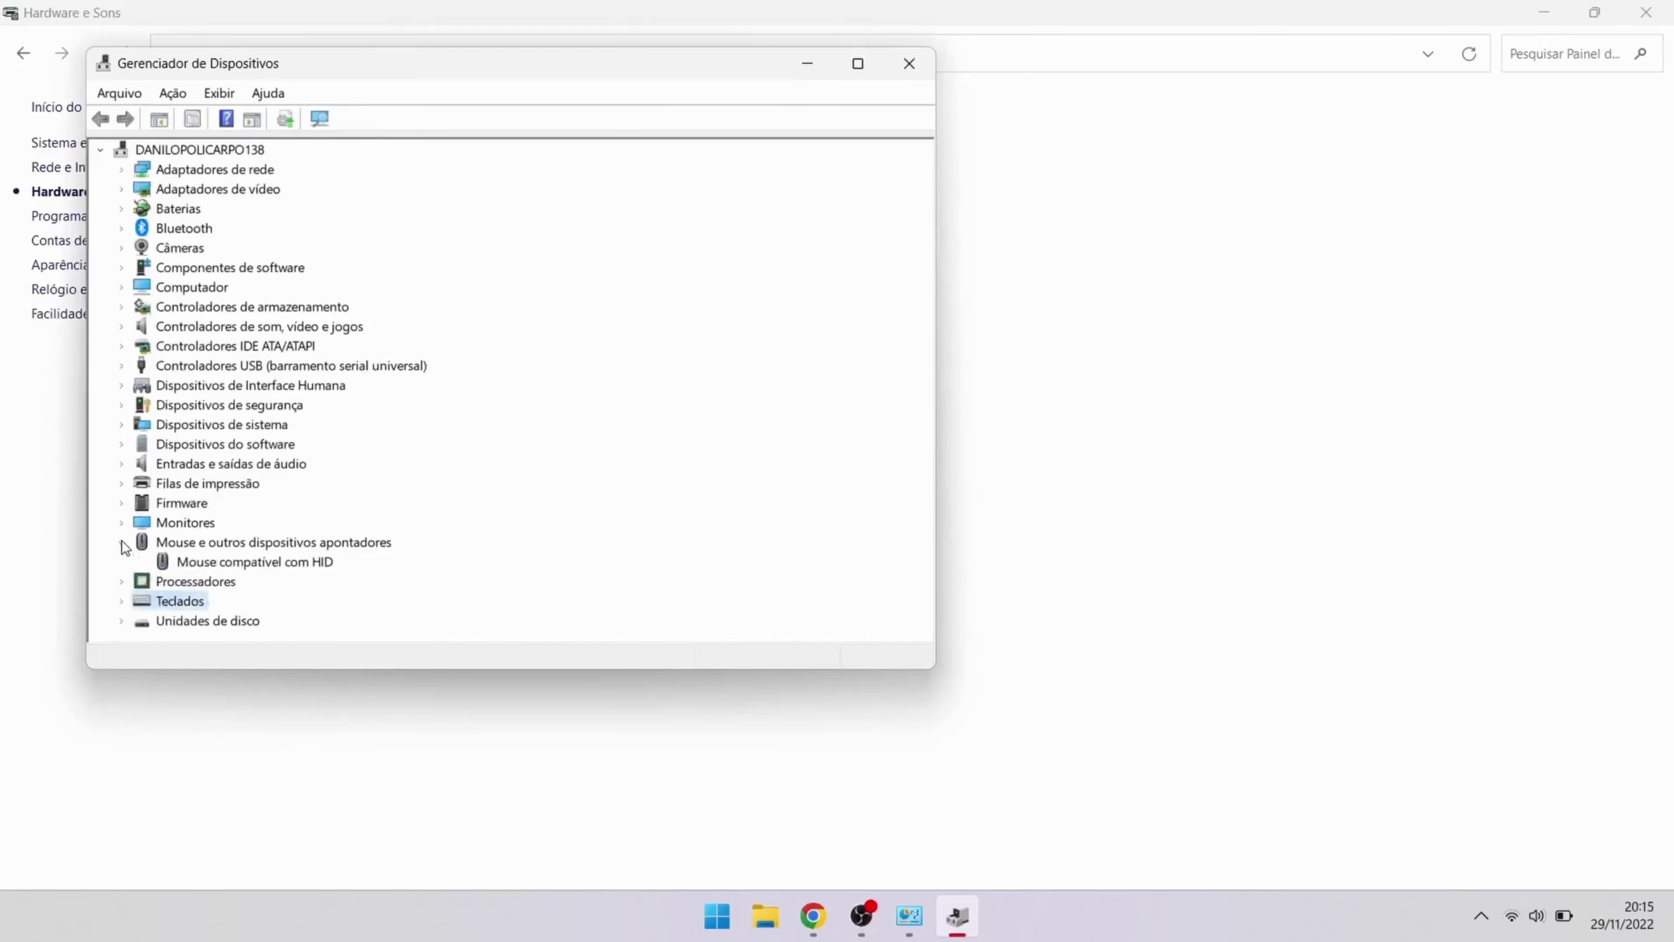
double_click(258, 568)
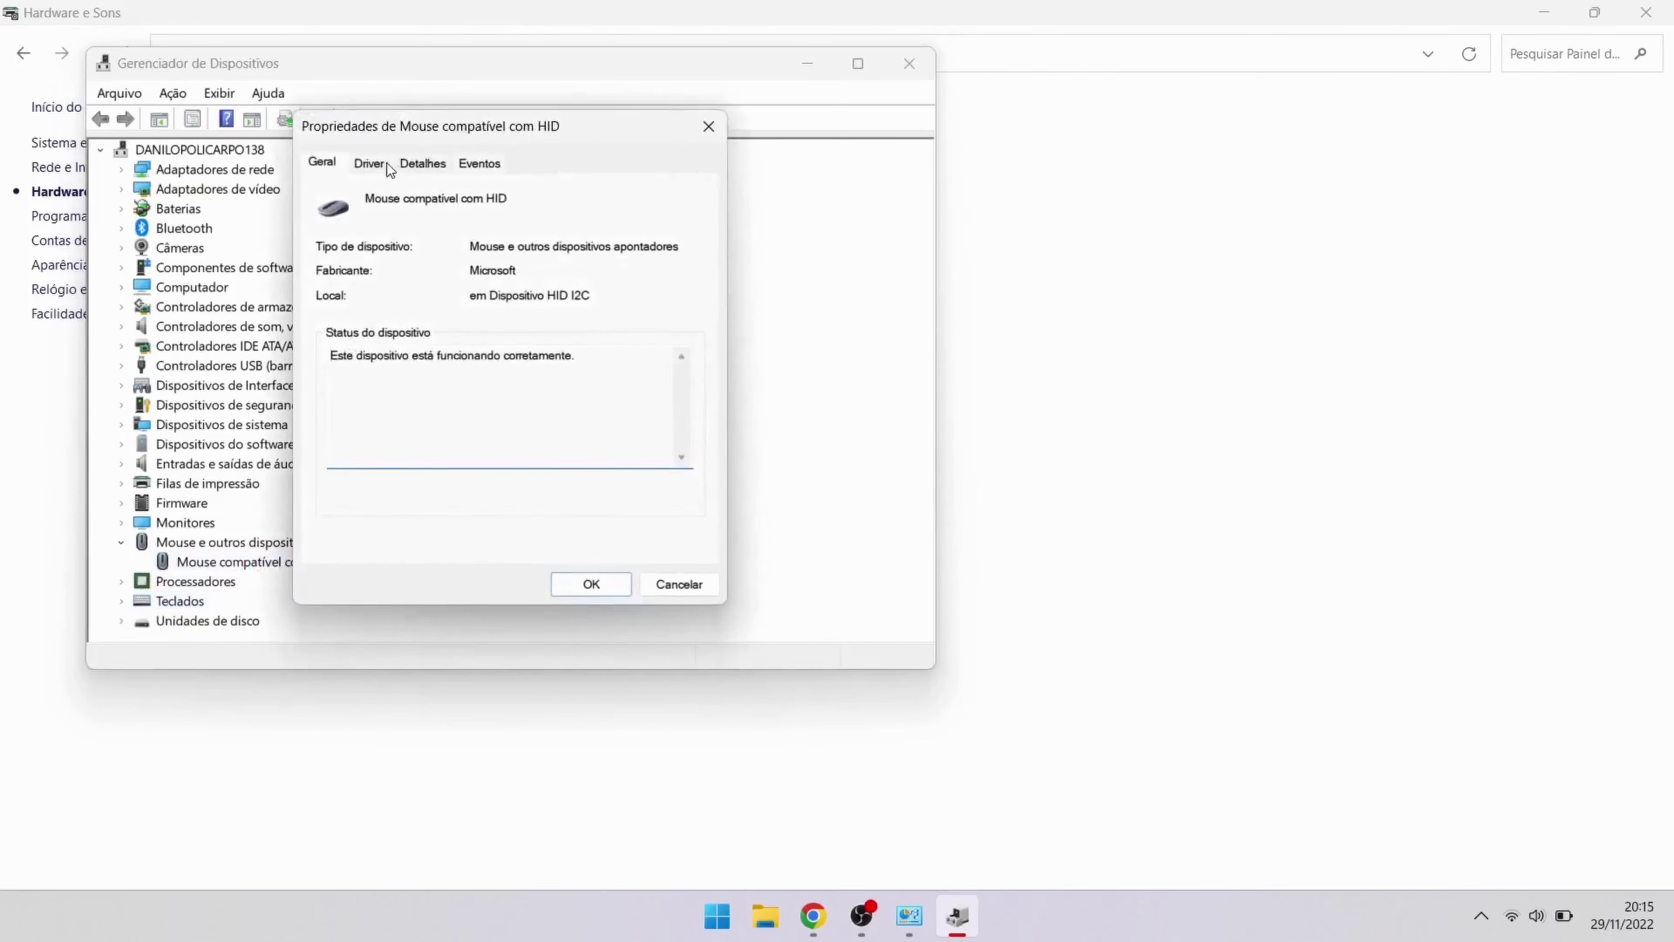
left_click(387, 164)
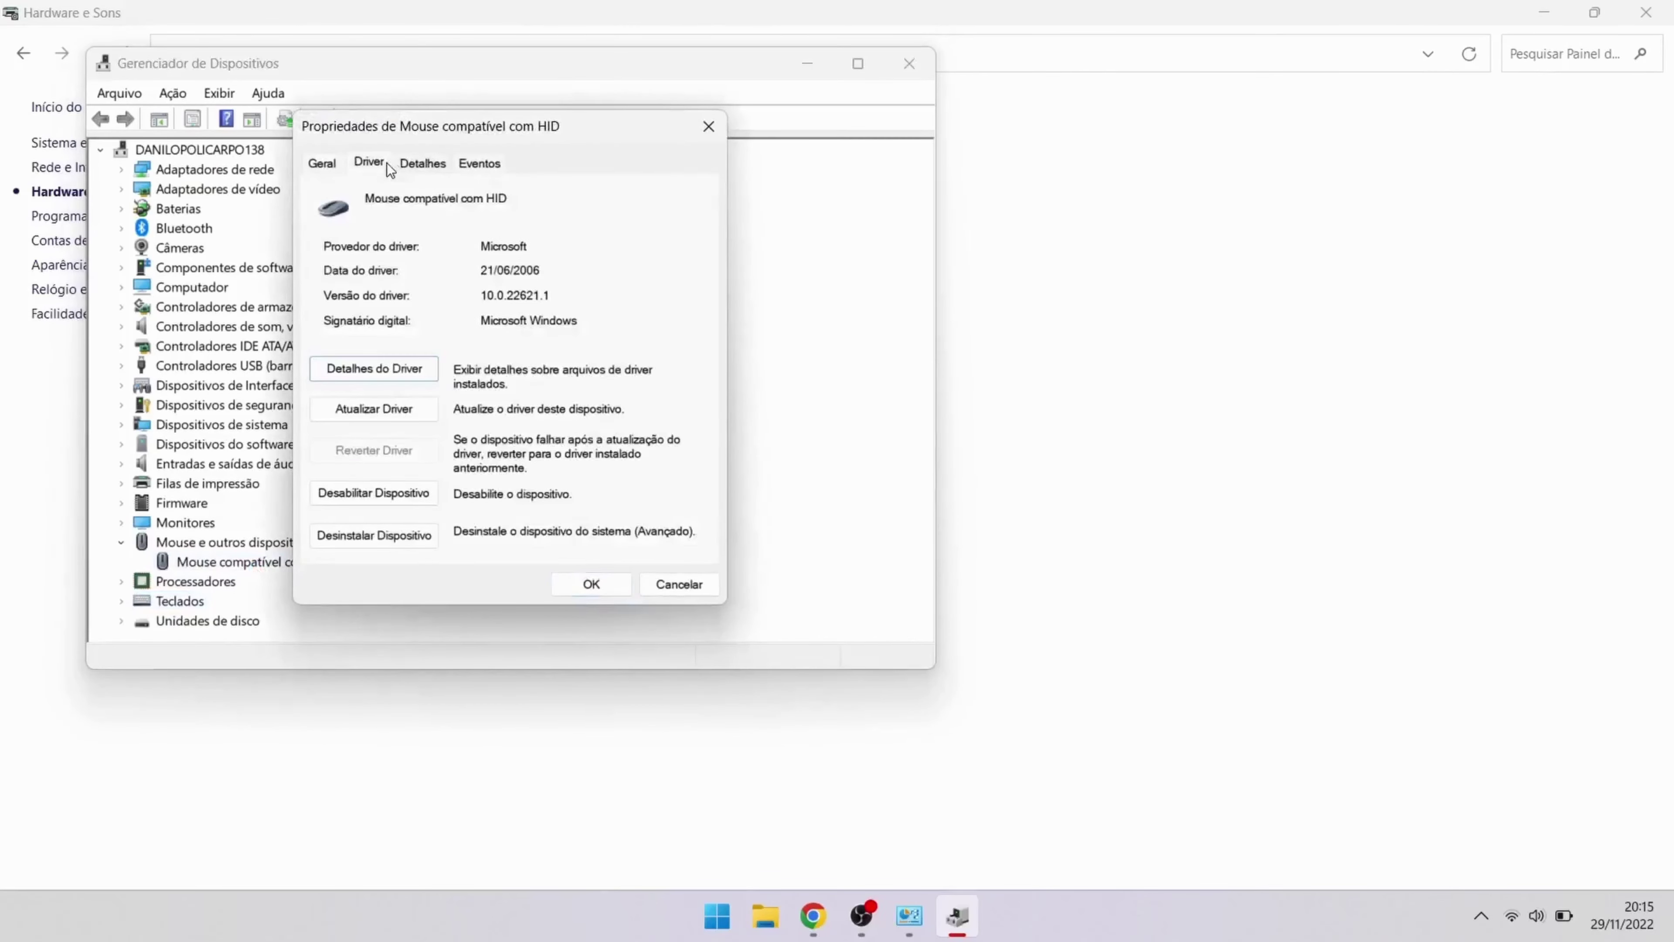
left_click(387, 414)
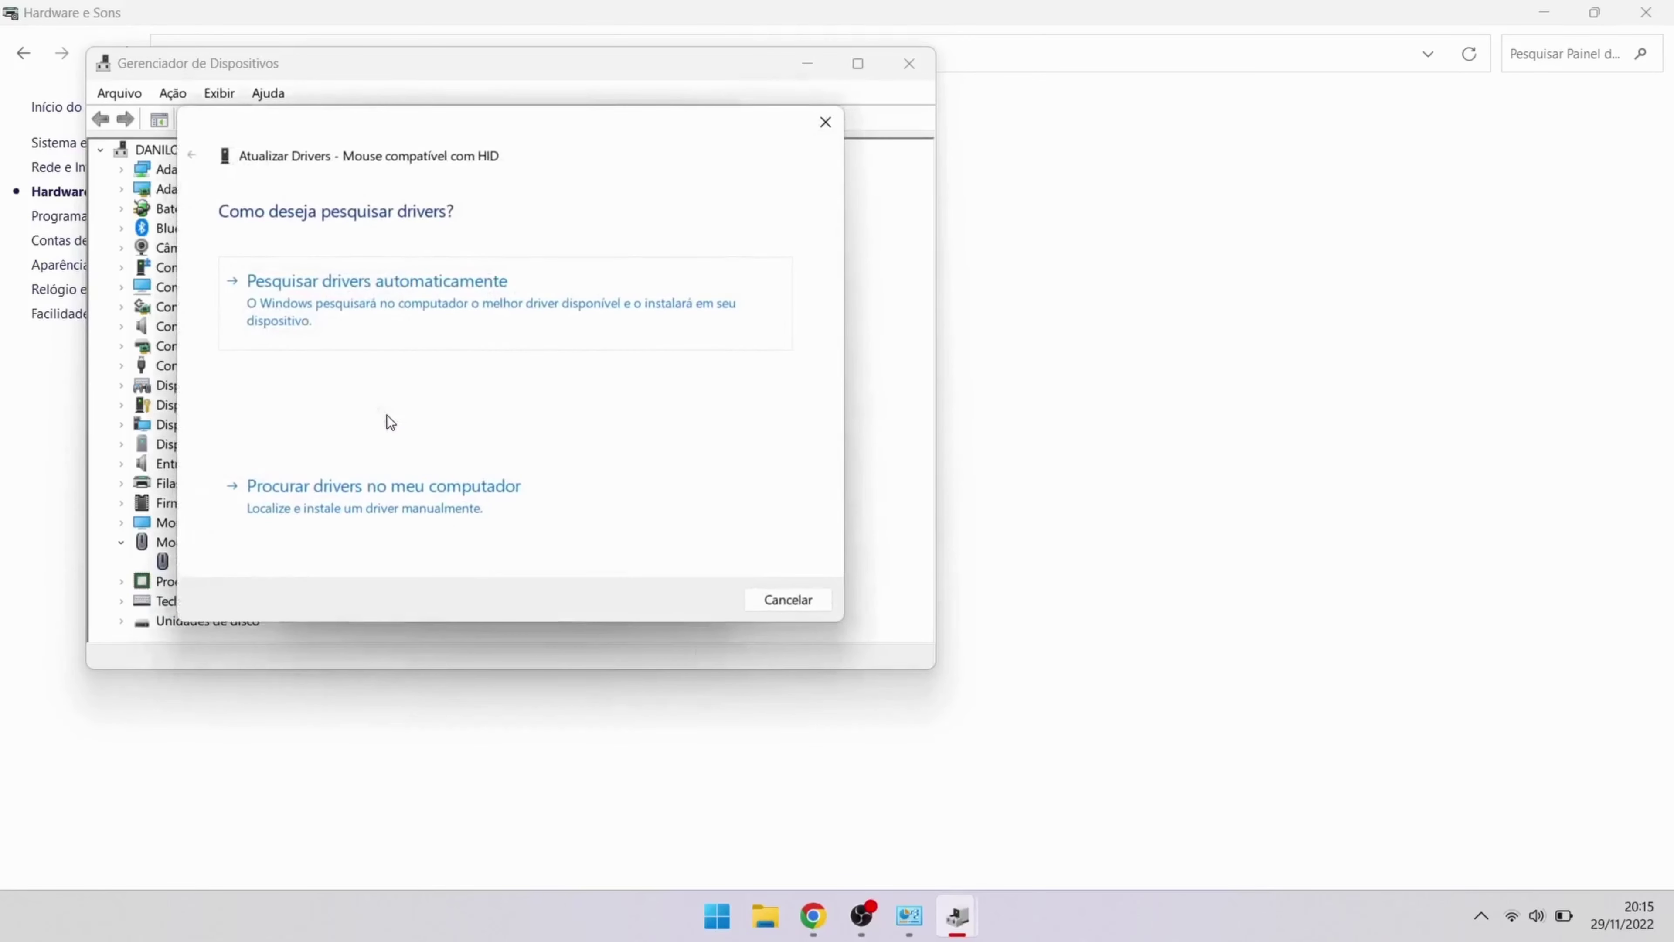
left_click(333, 293)
left_click(332, 292)
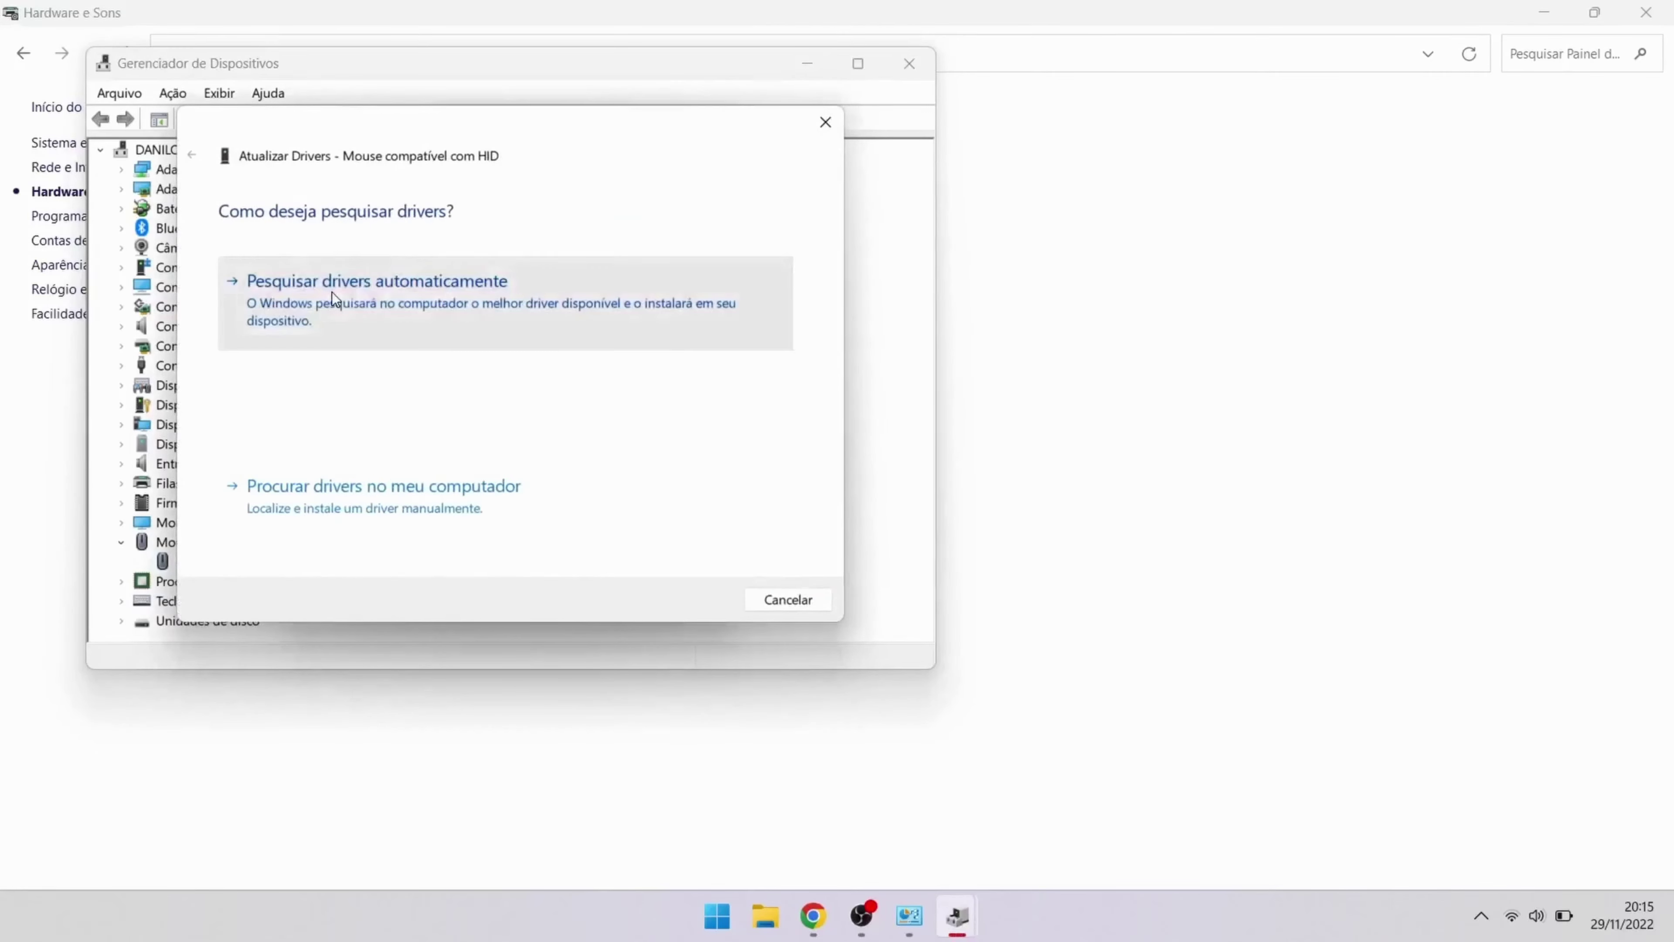
left_click(332, 292)
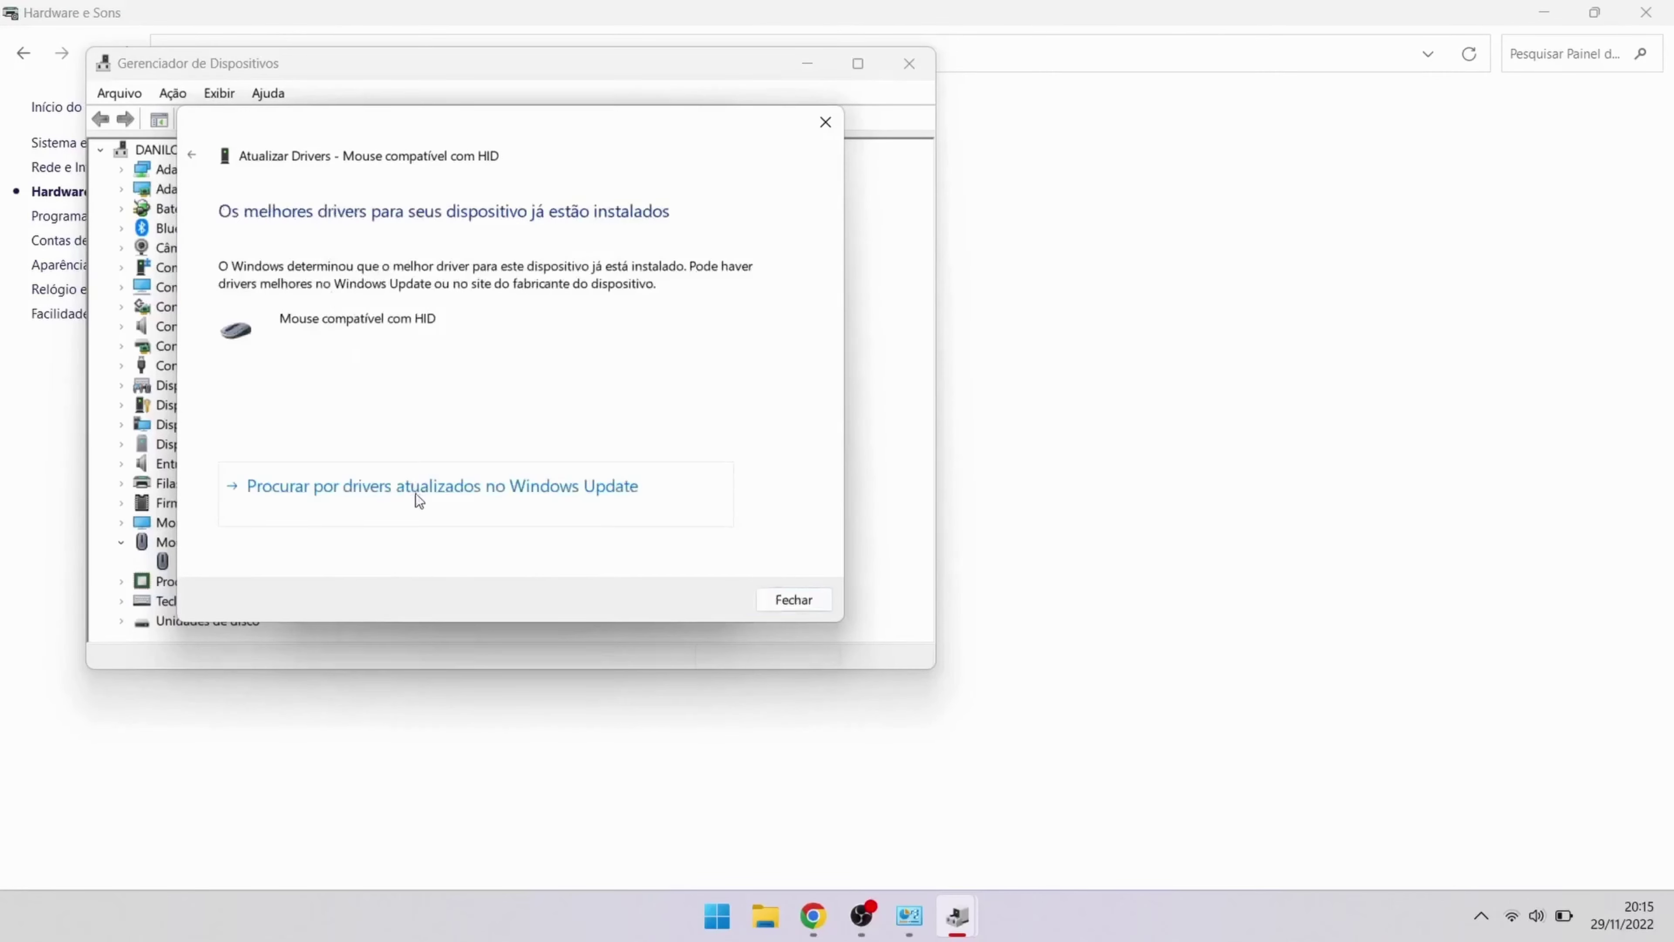
- Look for updated mouse drivers in Windows Update, and return to Device Manager with the mouse category collapsed
left_click(418, 496)
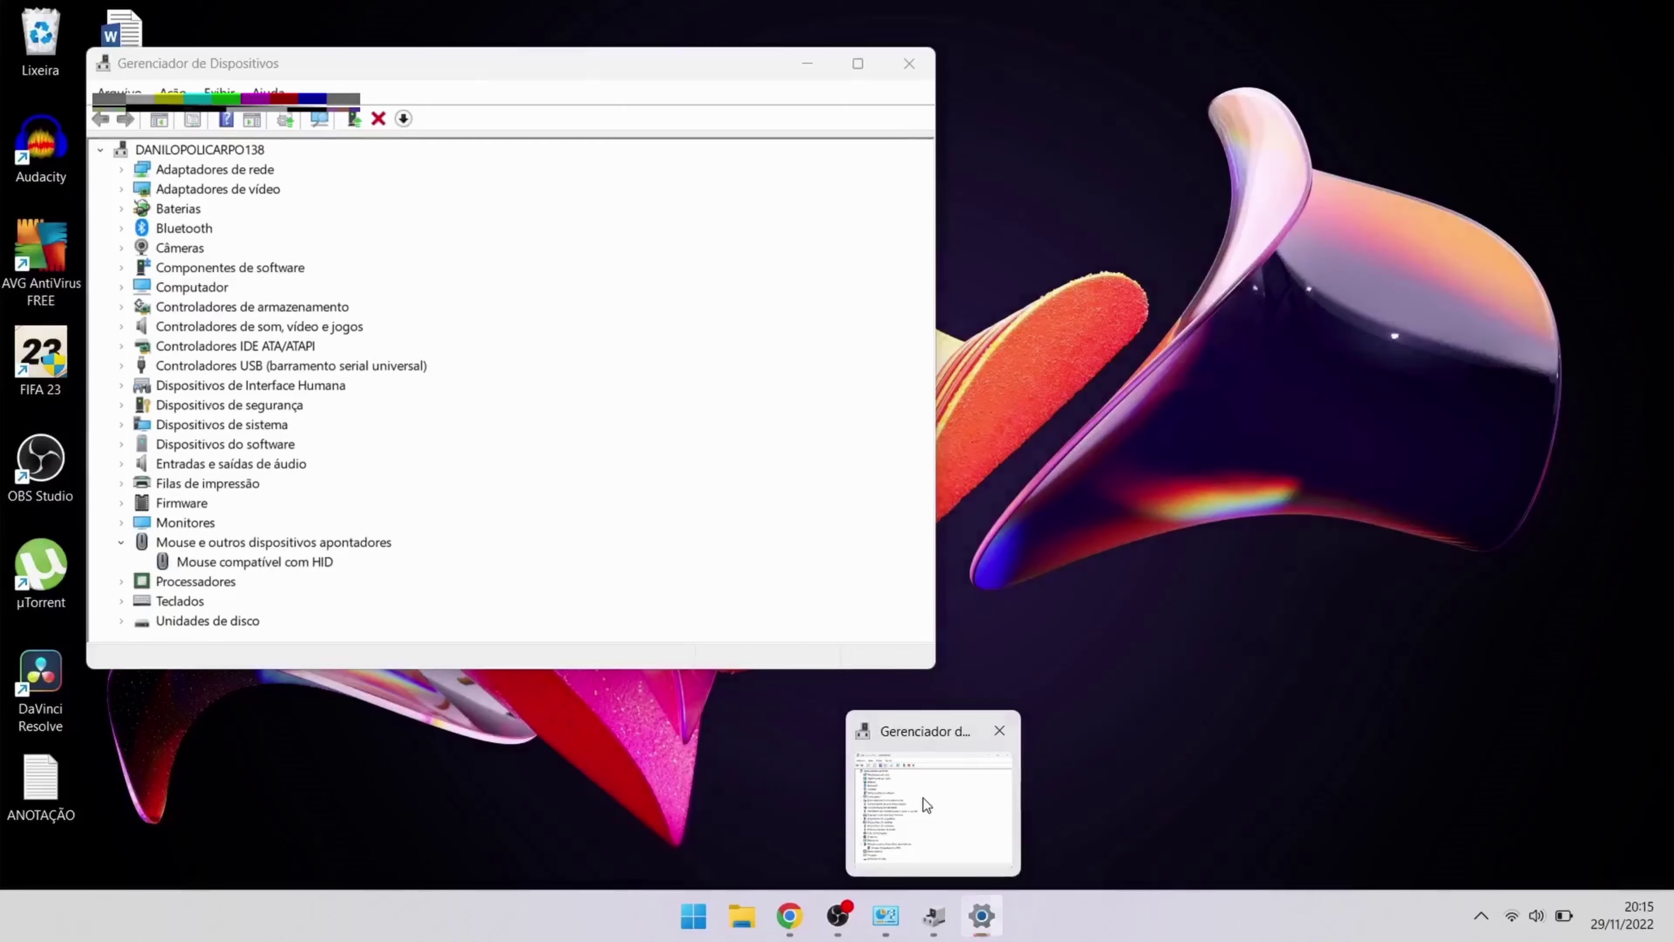
left_click(924, 798)
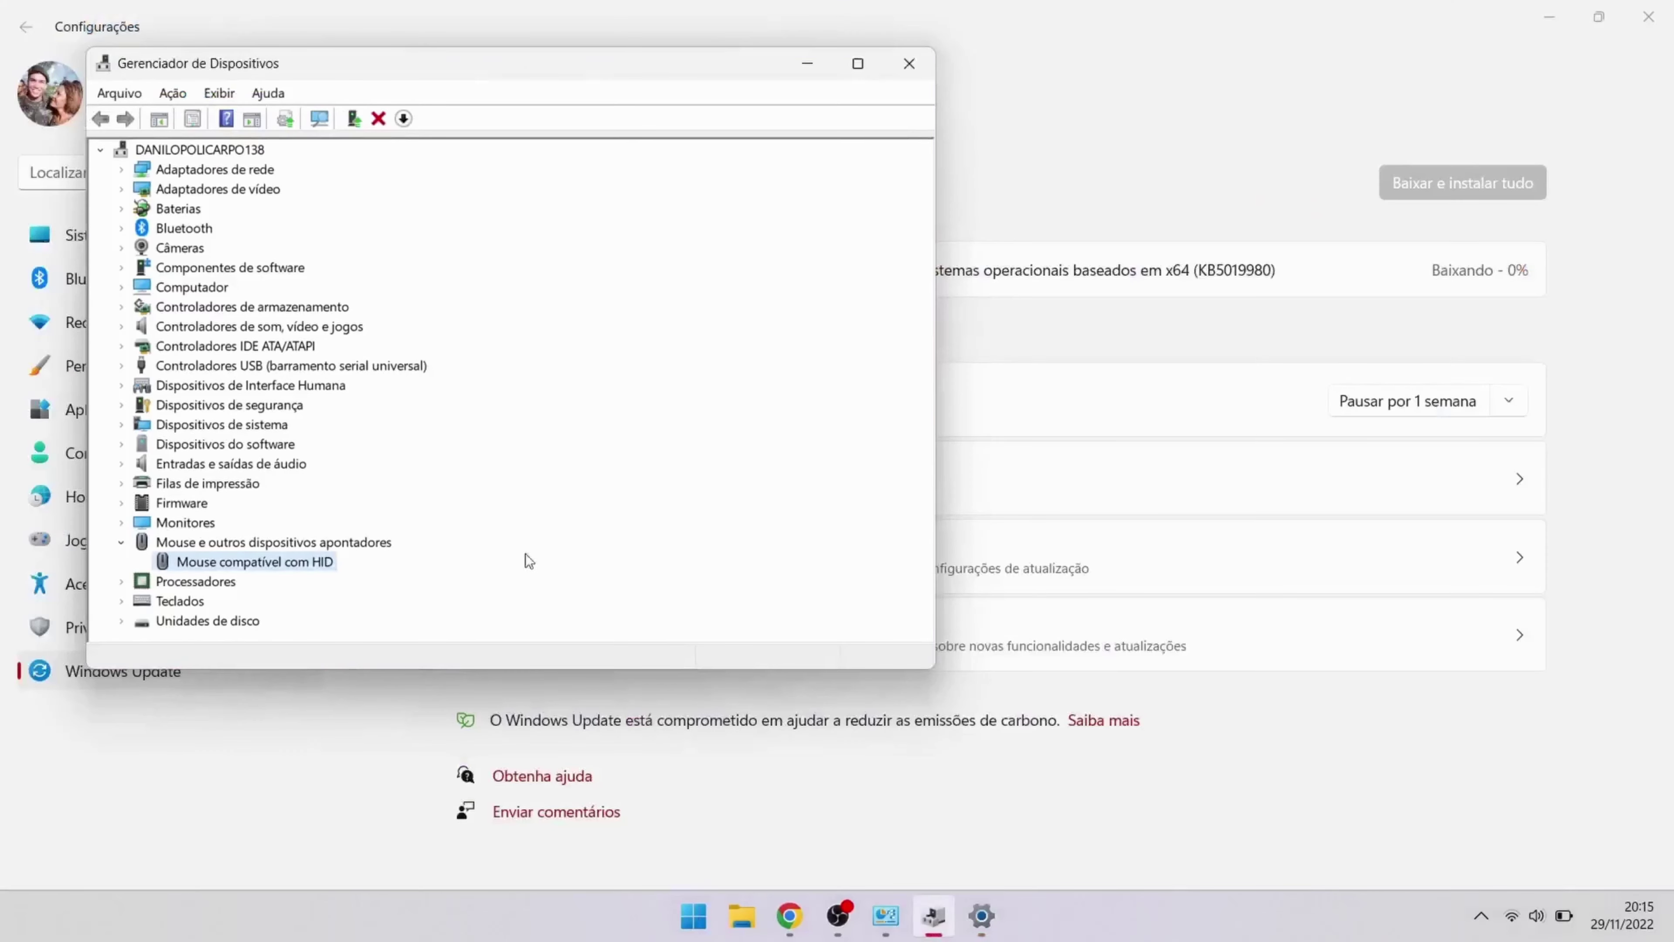
left_click(121, 543)
left_click(121, 542)
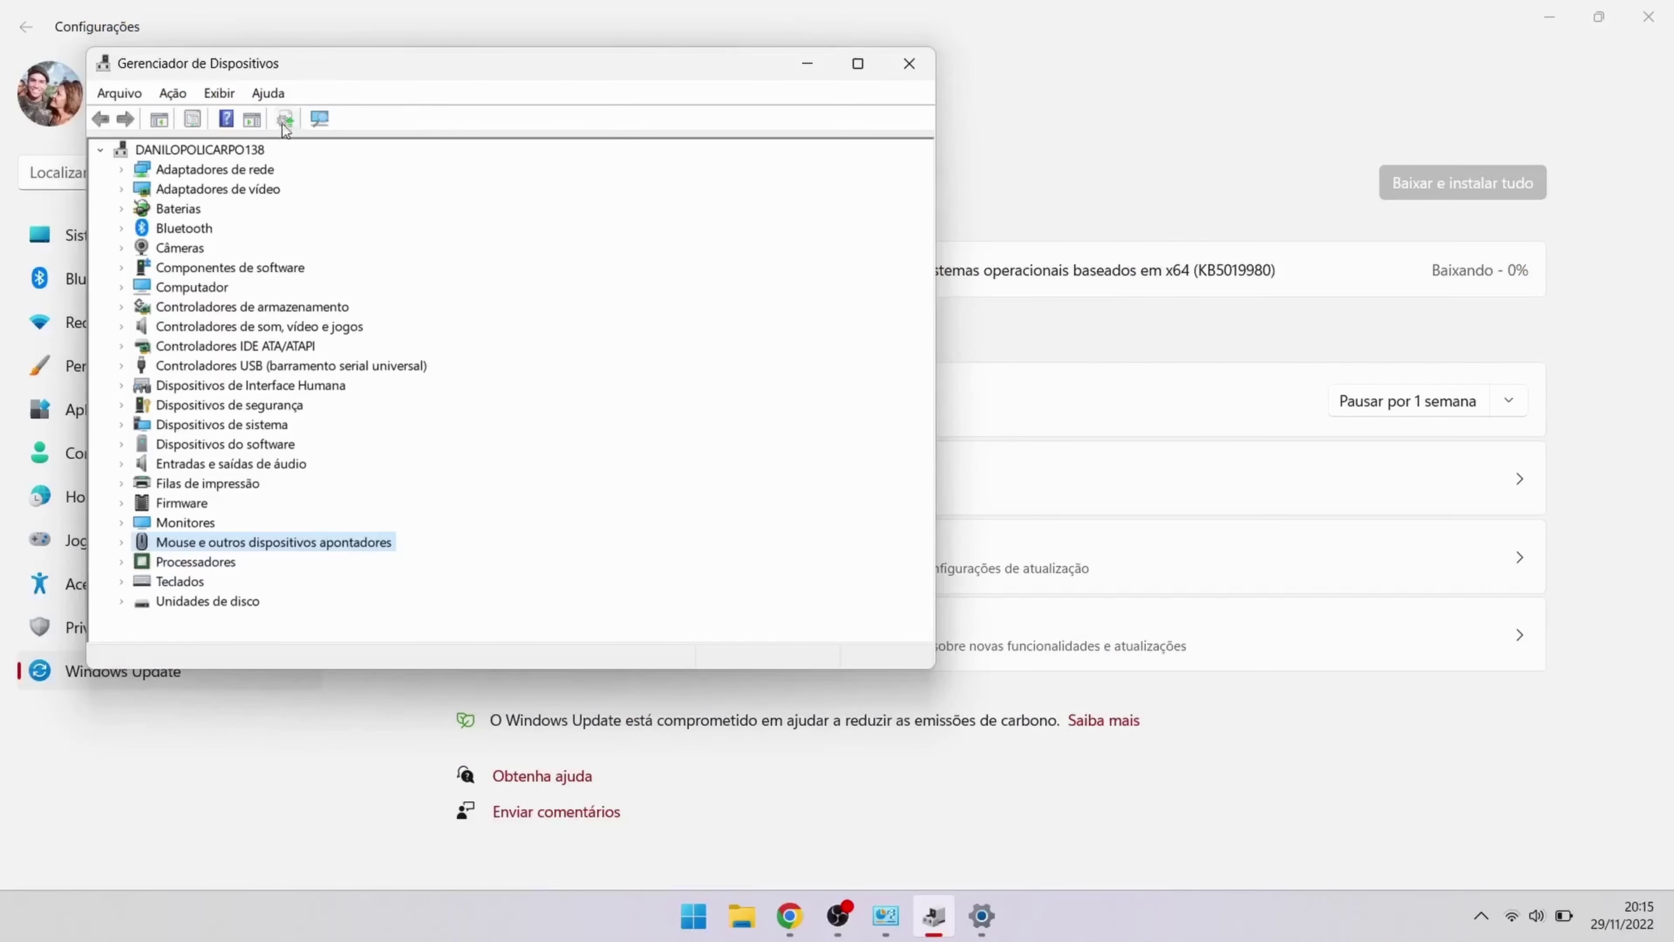
- Run an automatic driver update search for the Integrated Camera and close its properties
left_click(180, 488)
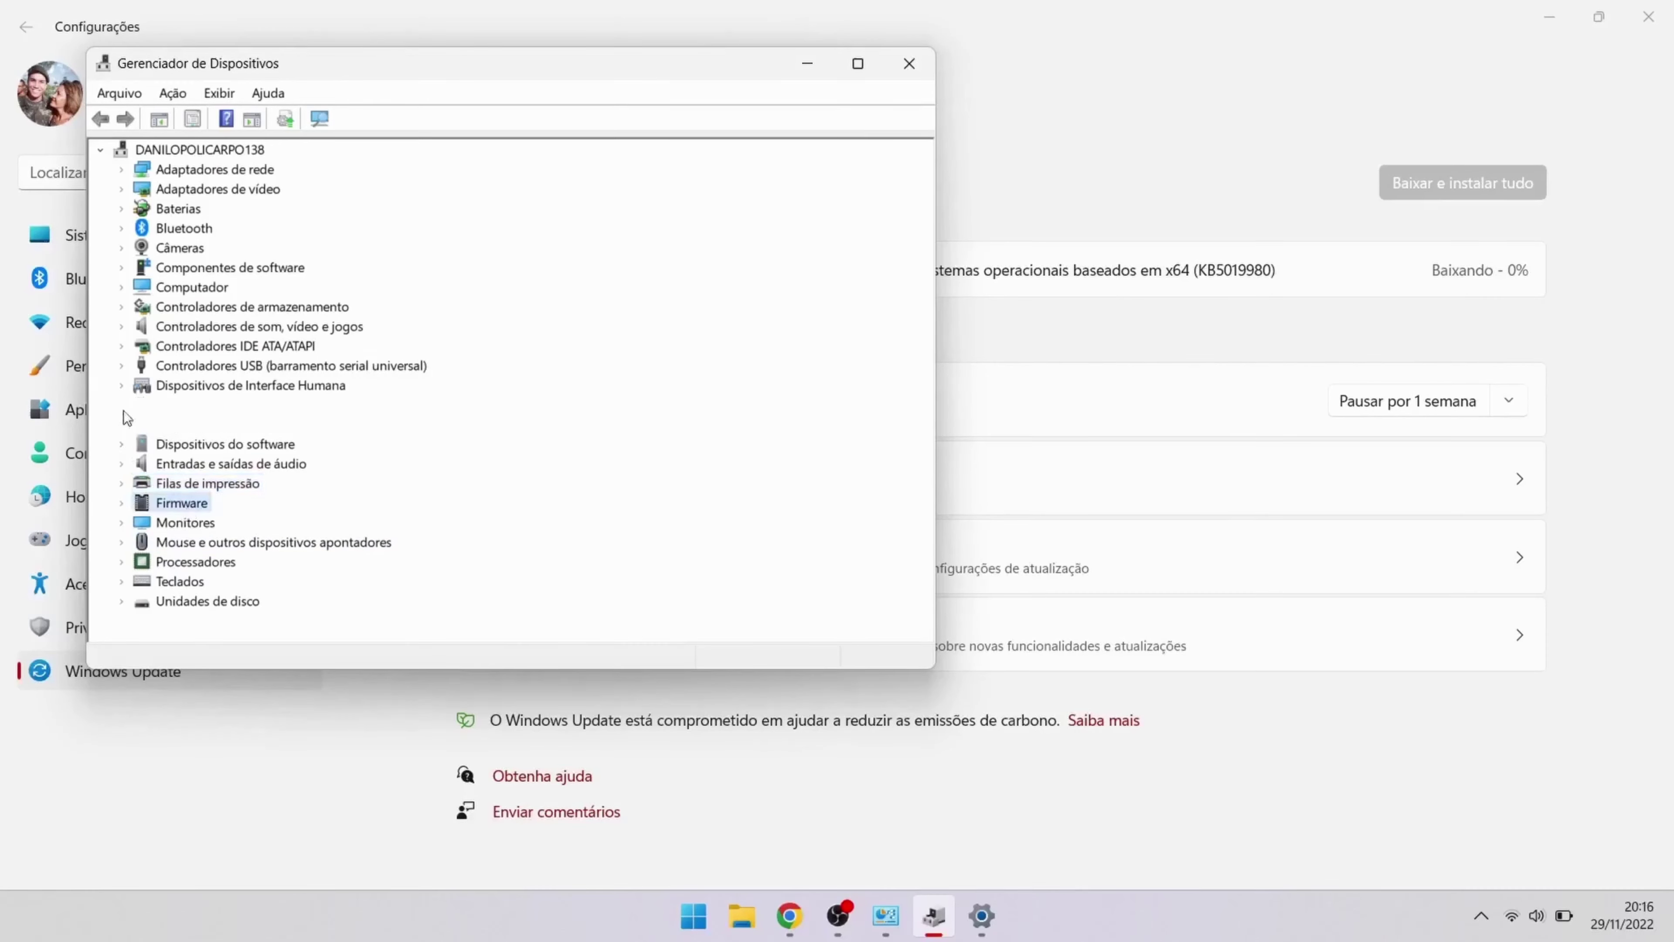
left_click(119, 248)
double_click(207, 269)
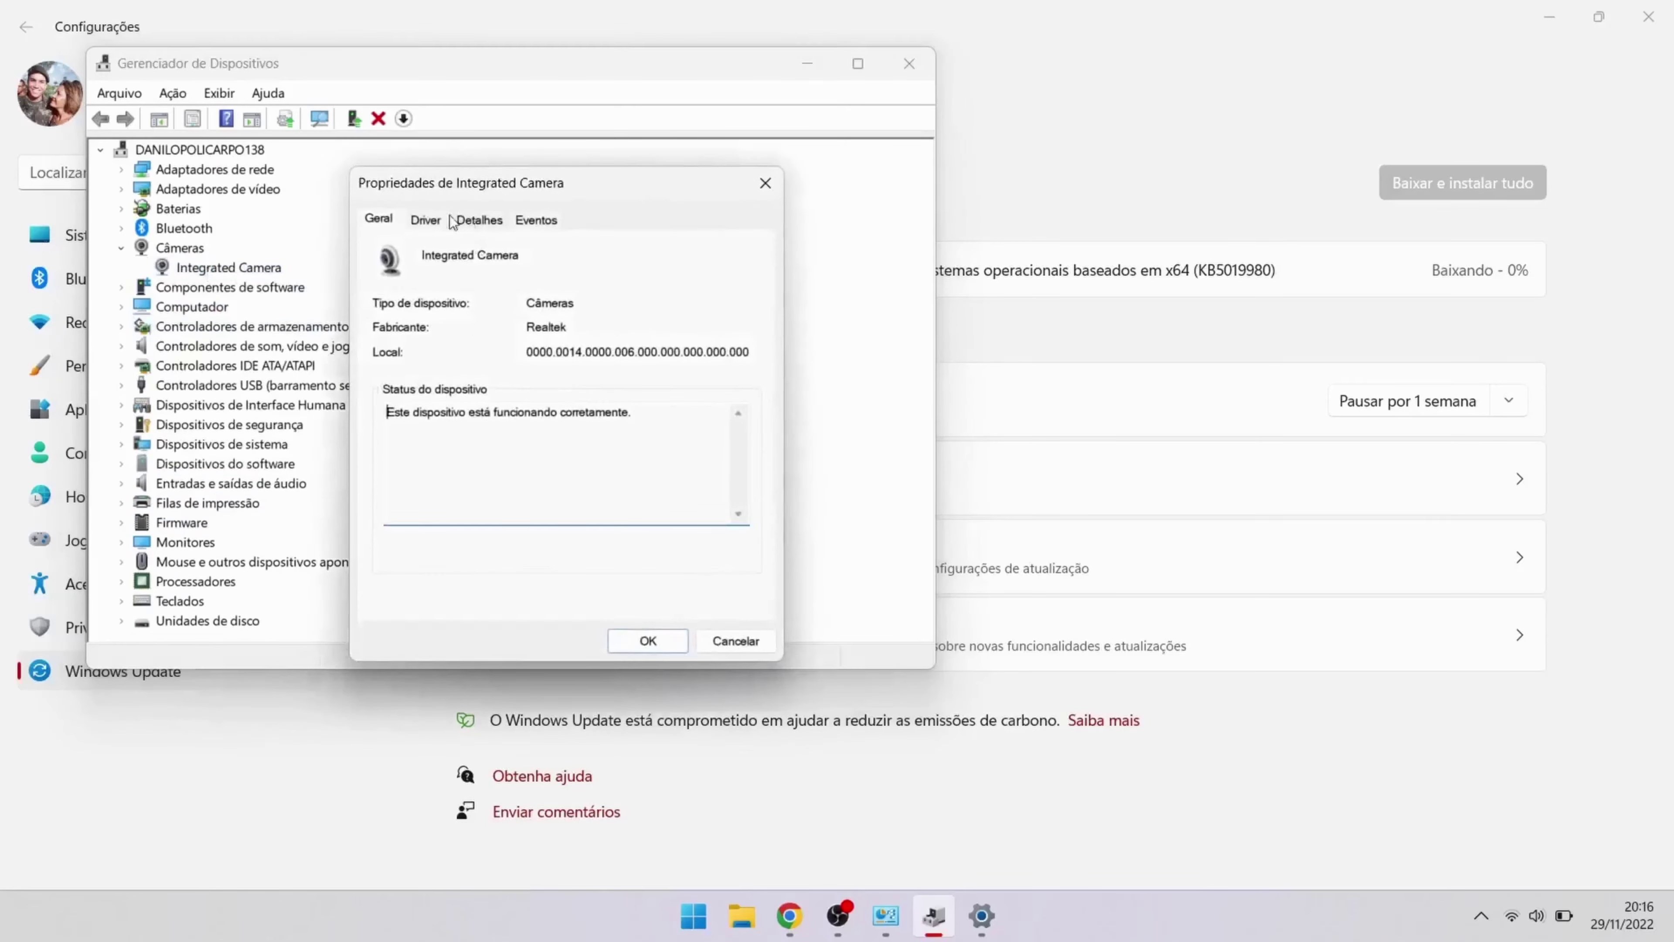
left_click(441, 219)
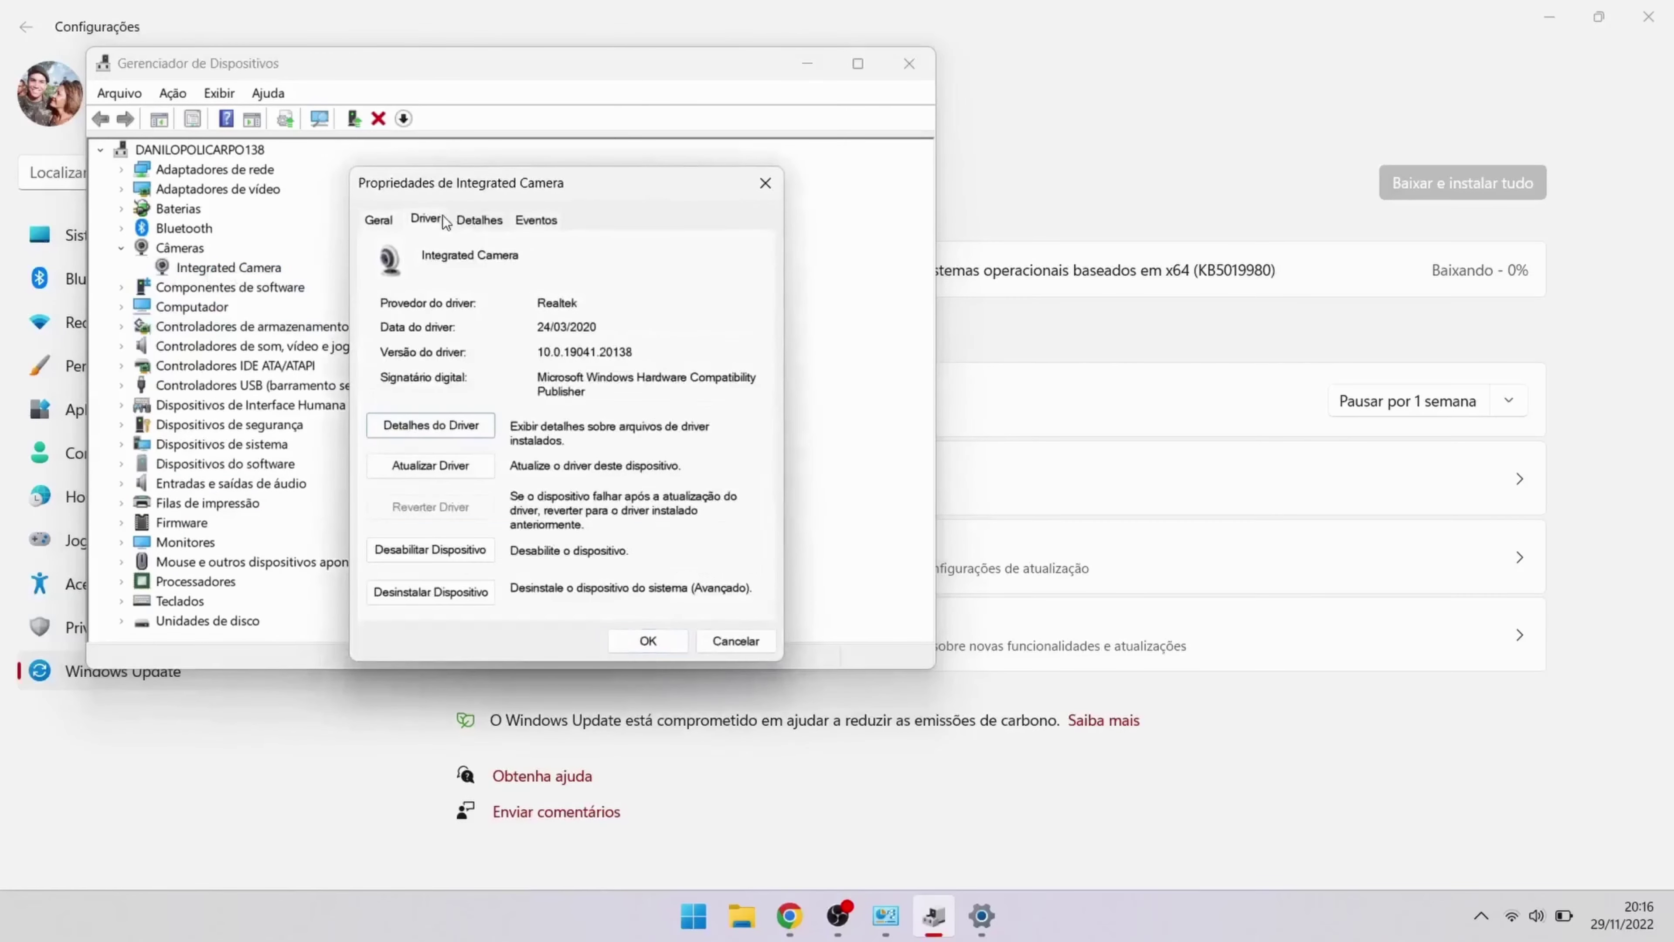
left_click(440, 470)
left_click(460, 346)
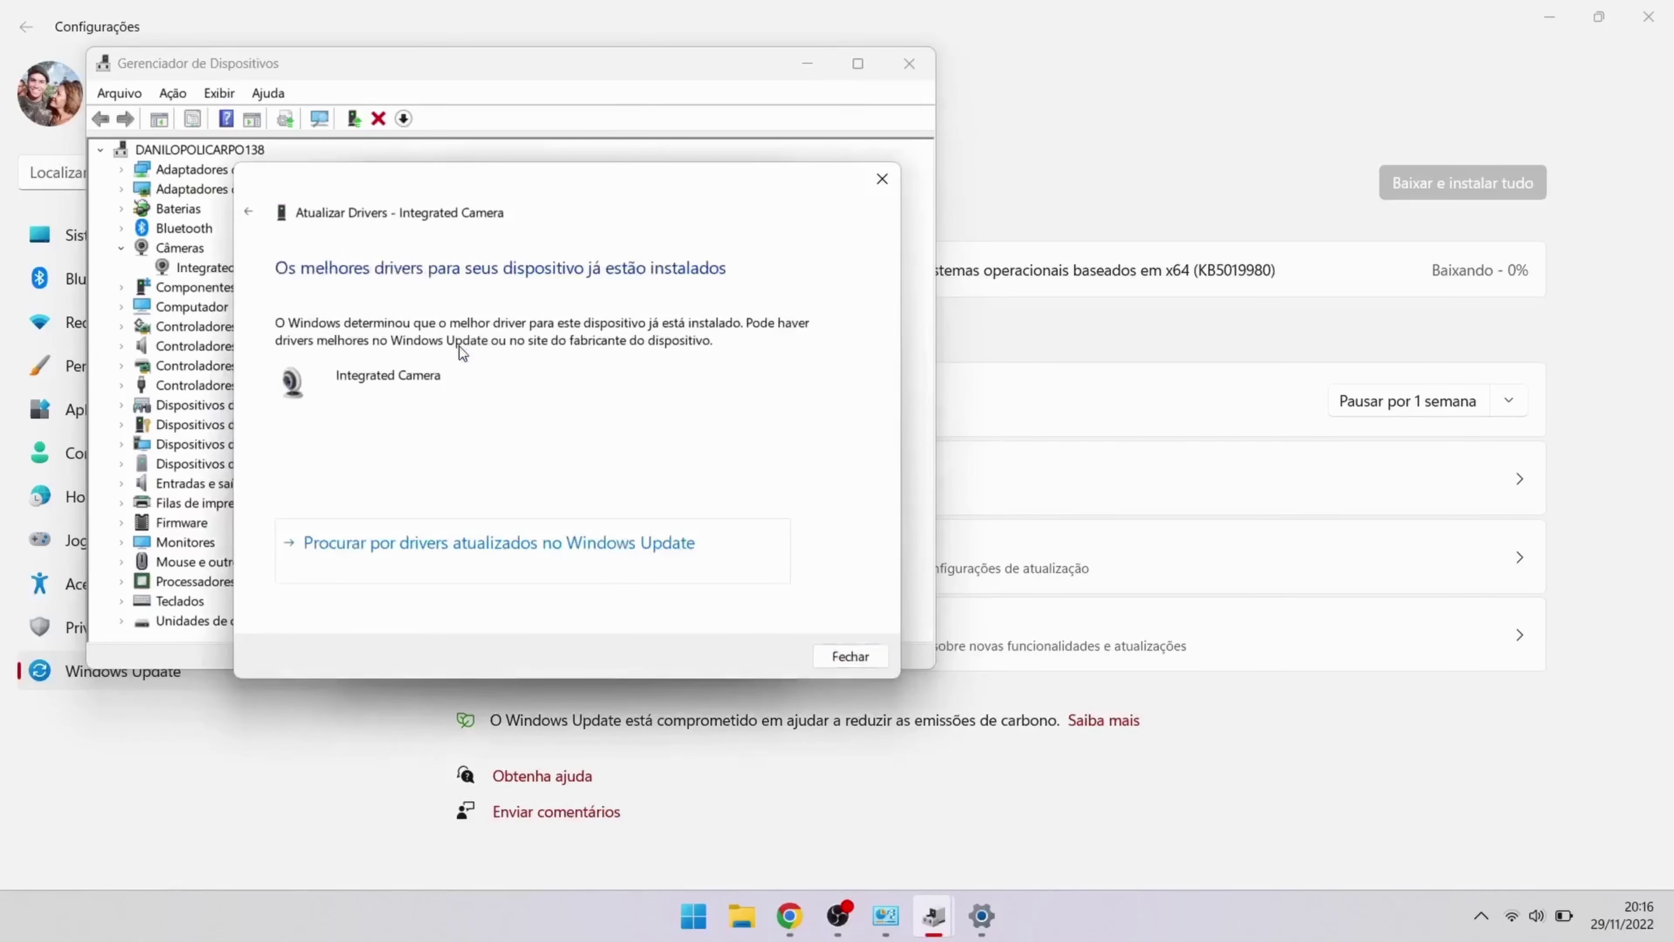
left_click(849, 656)
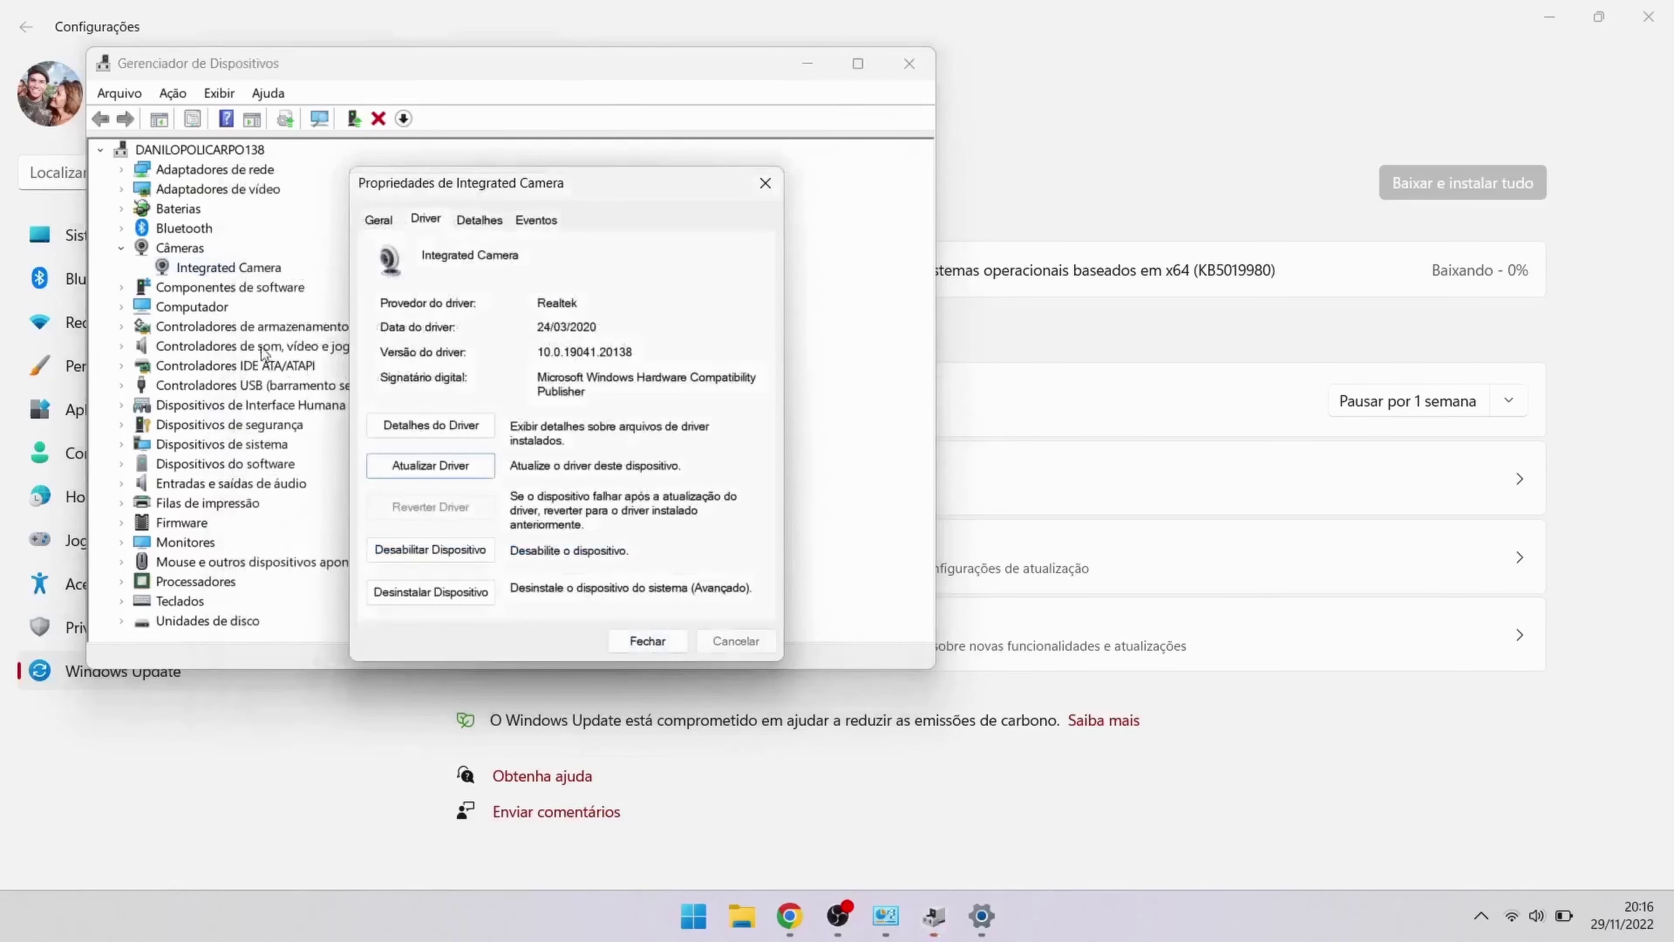
left_click(650, 635)
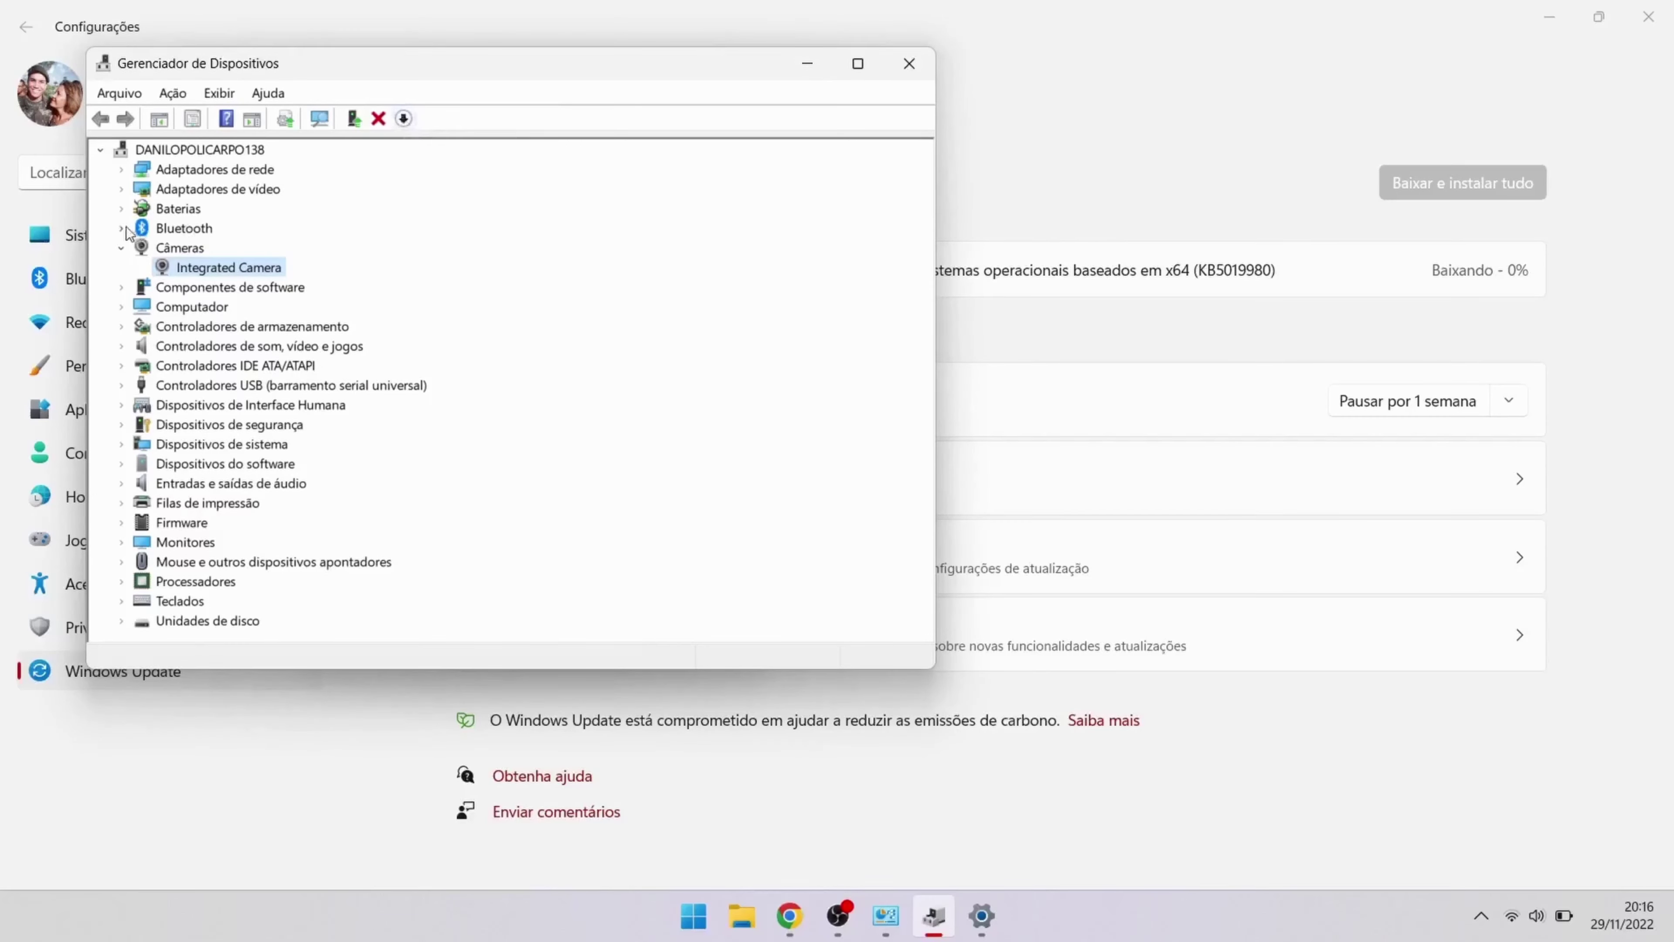
- Collapse the Câmeras category and scan the computer for hardware changes
left_click(121, 248)
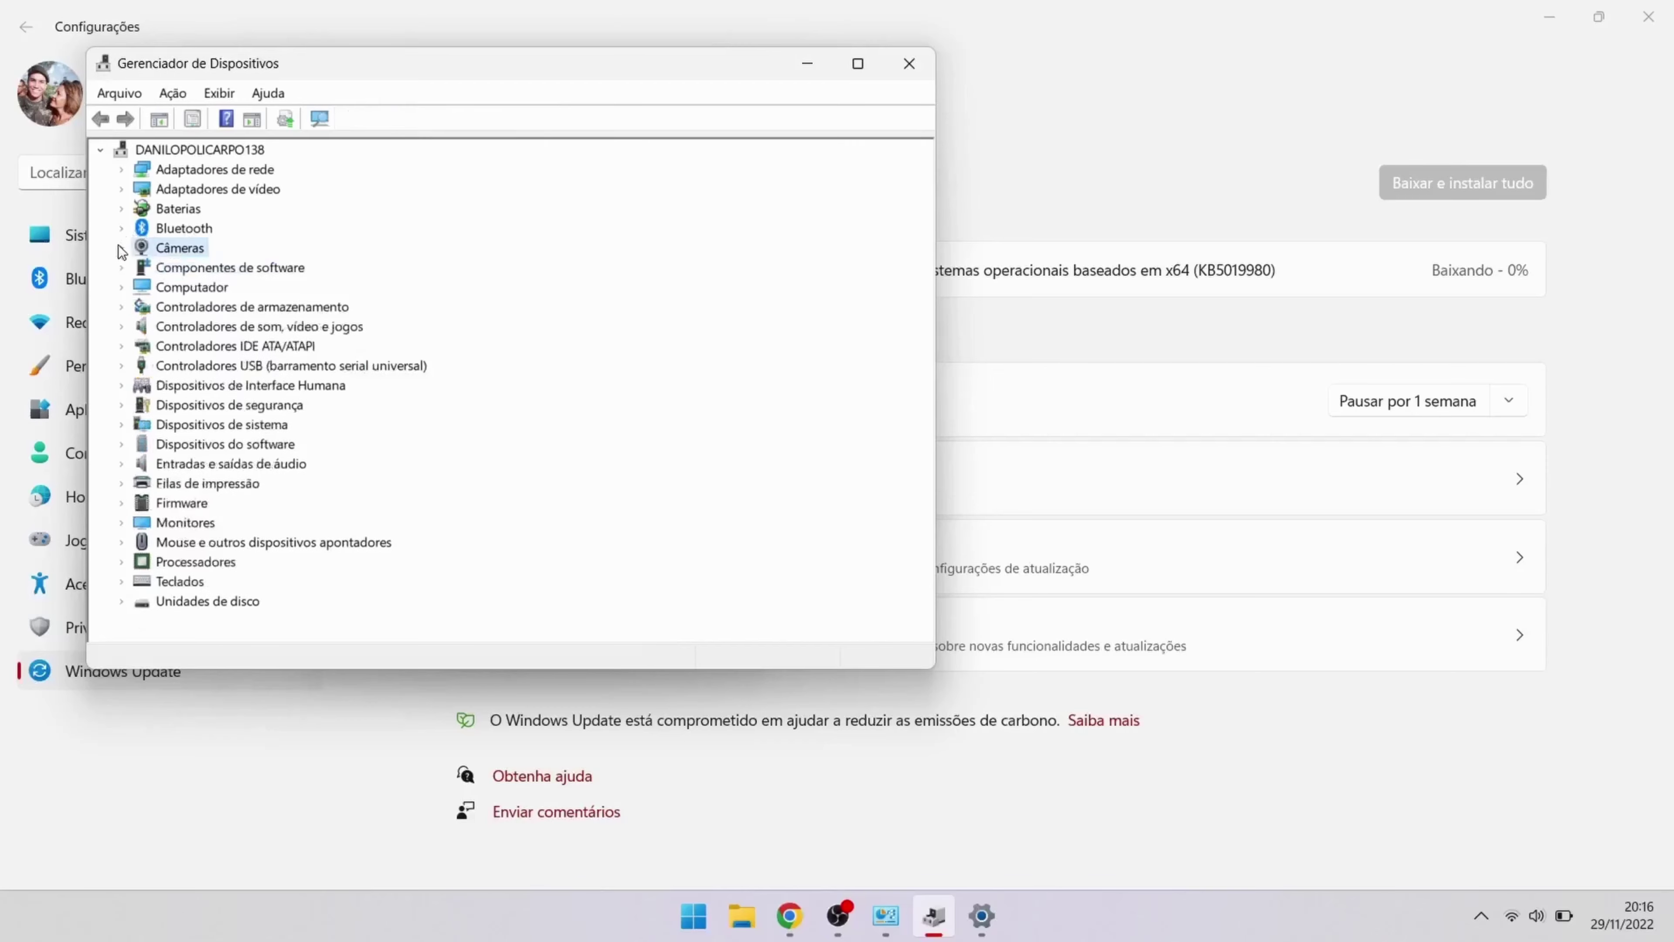
left_click(175, 96)
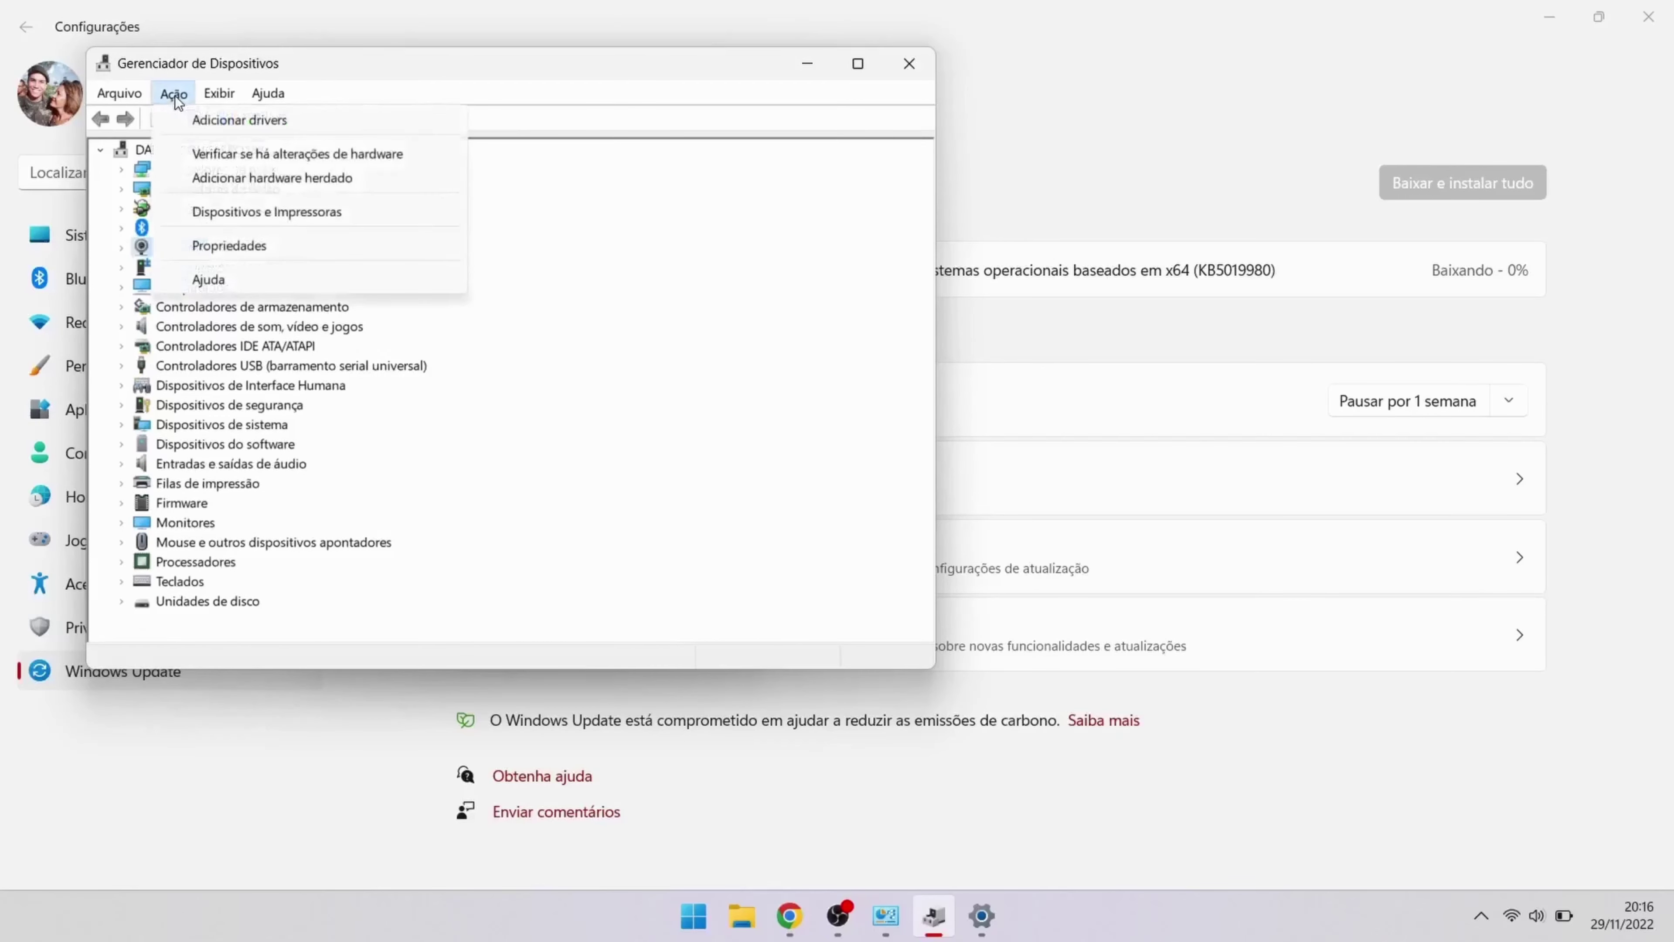
left_click(246, 154)
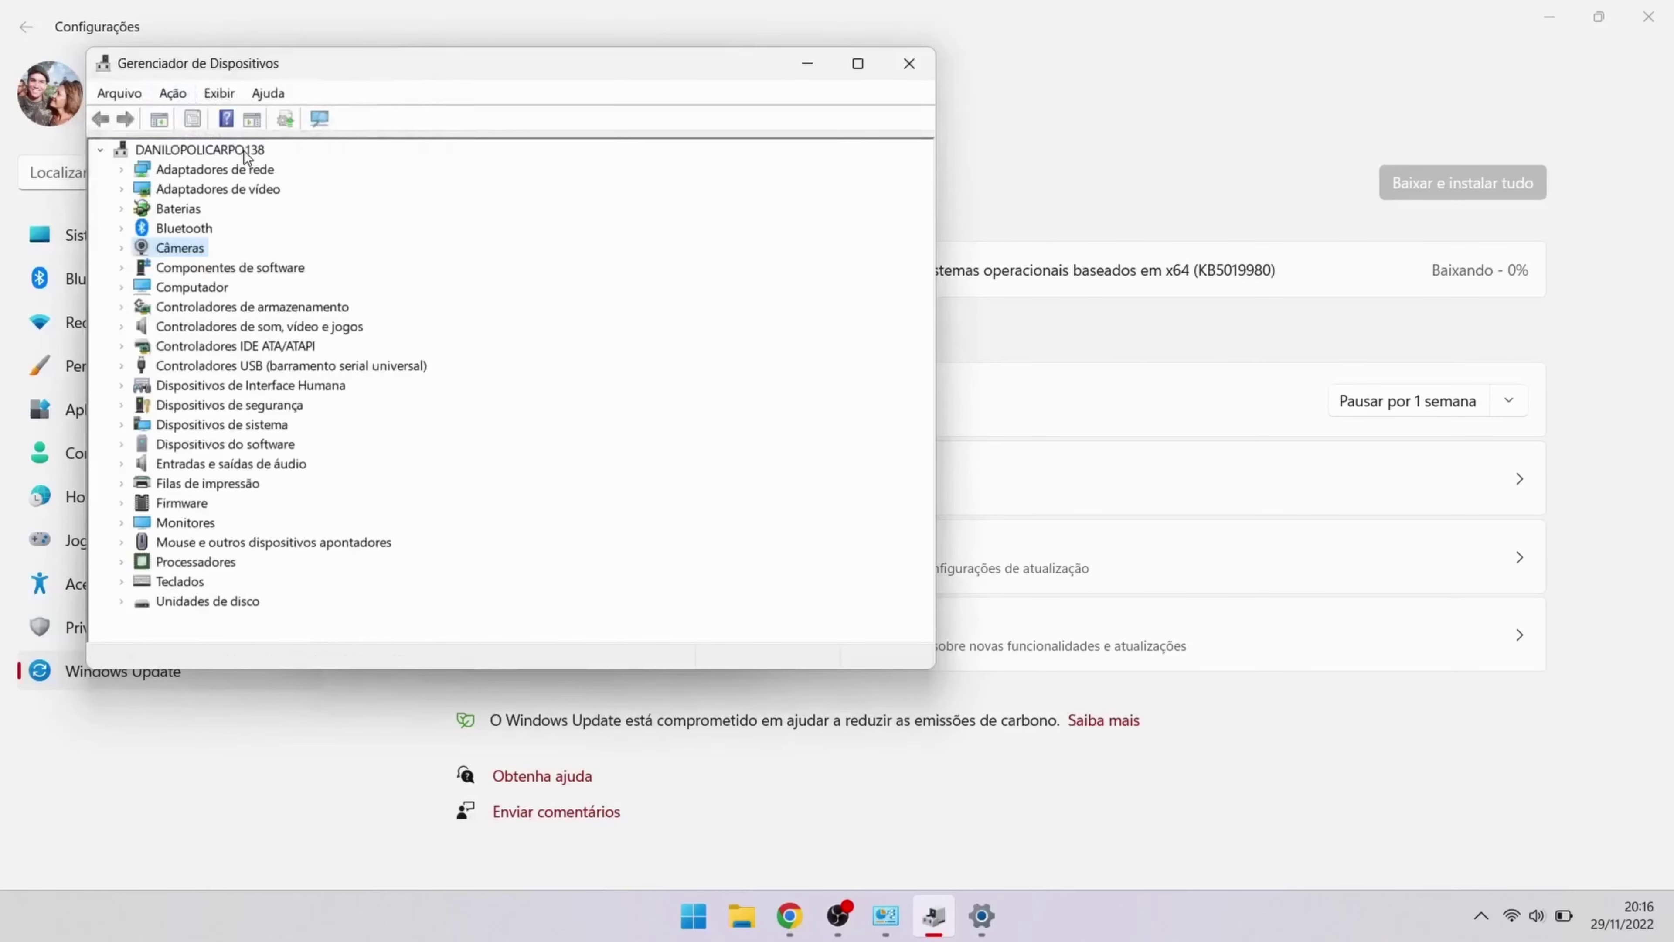
- View the Device Manager console's Limpeza de Disco options and close them without deleting any files
left_click(163, 94)
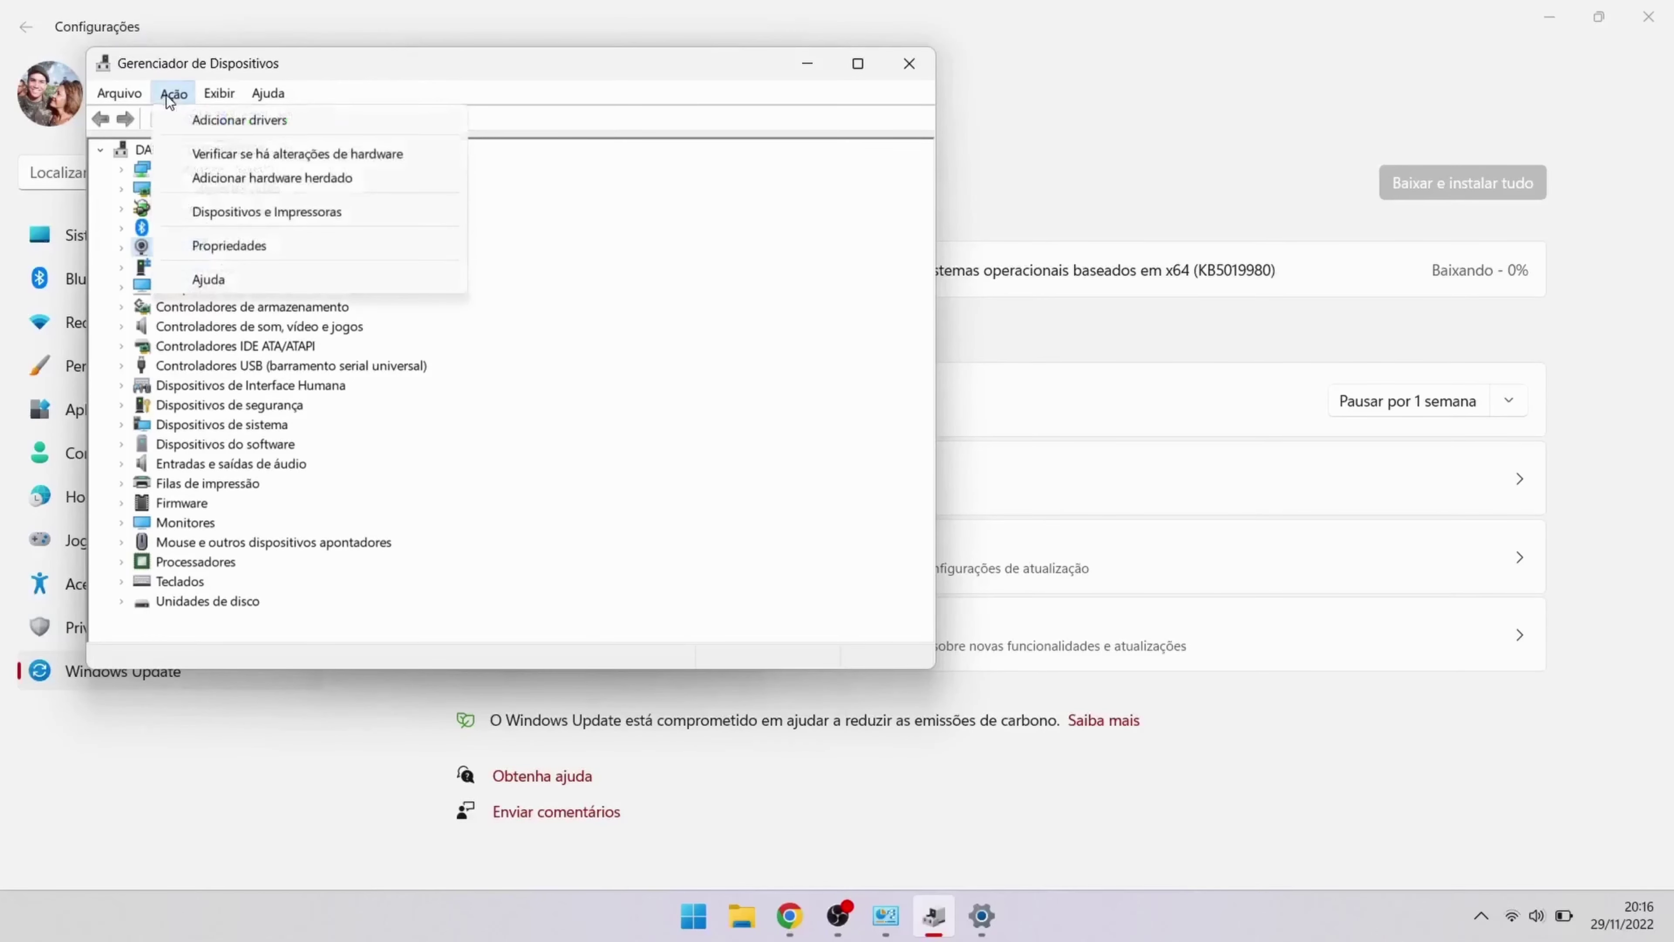
left_click(166, 95)
left_click(224, 92)
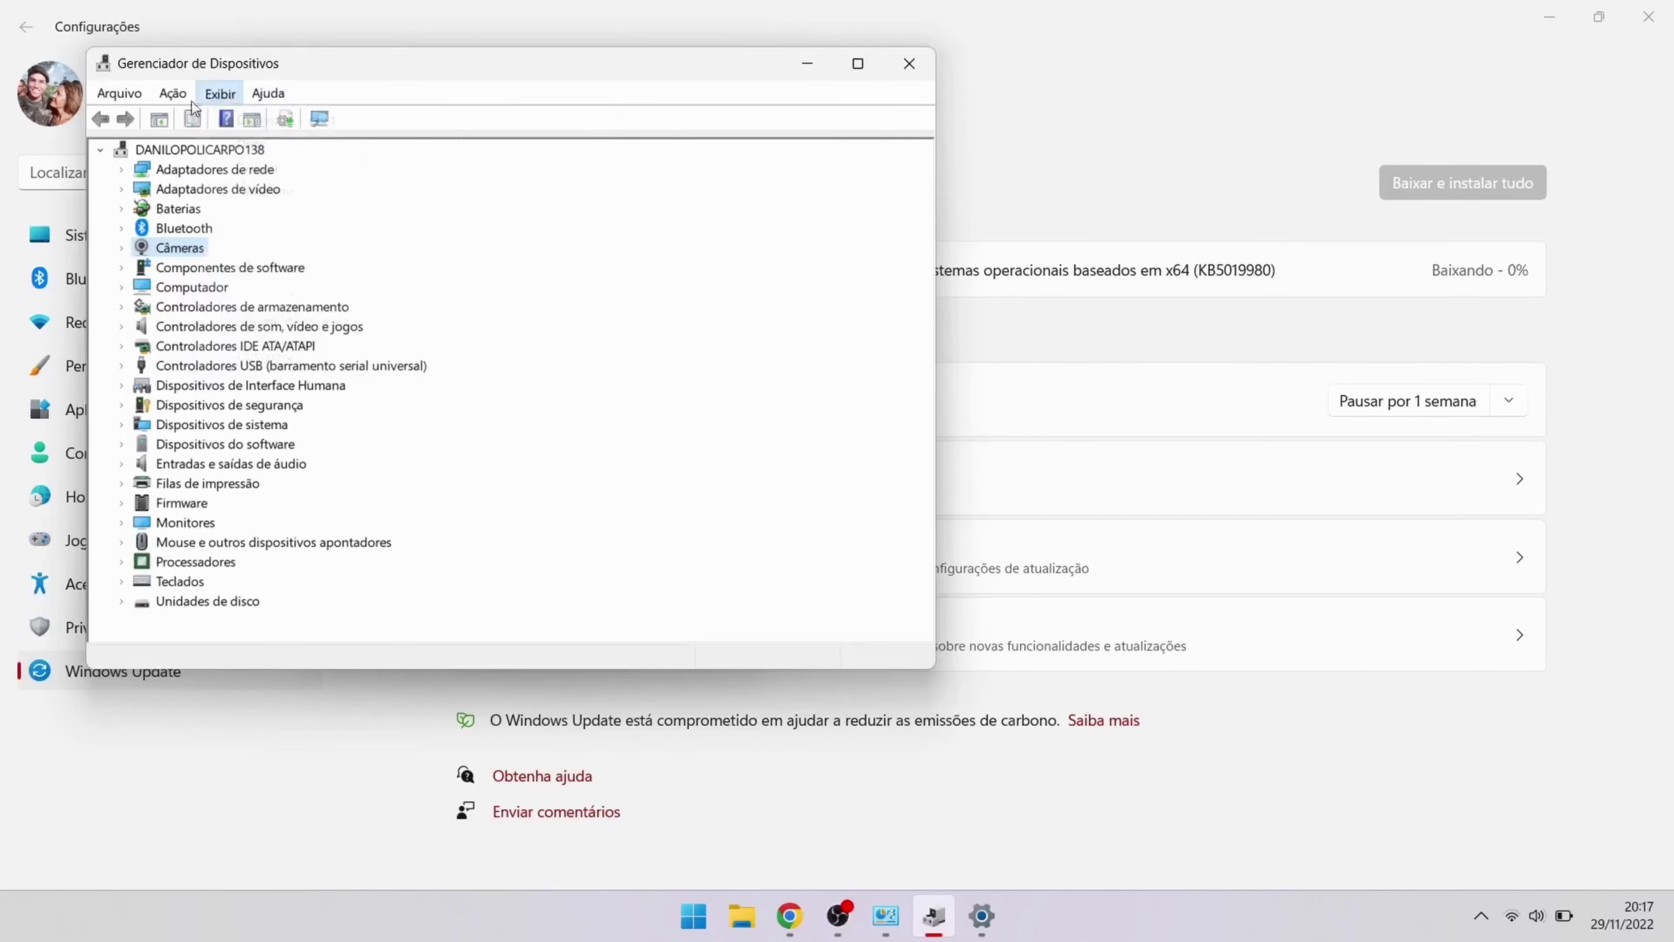
left_click(135, 119)
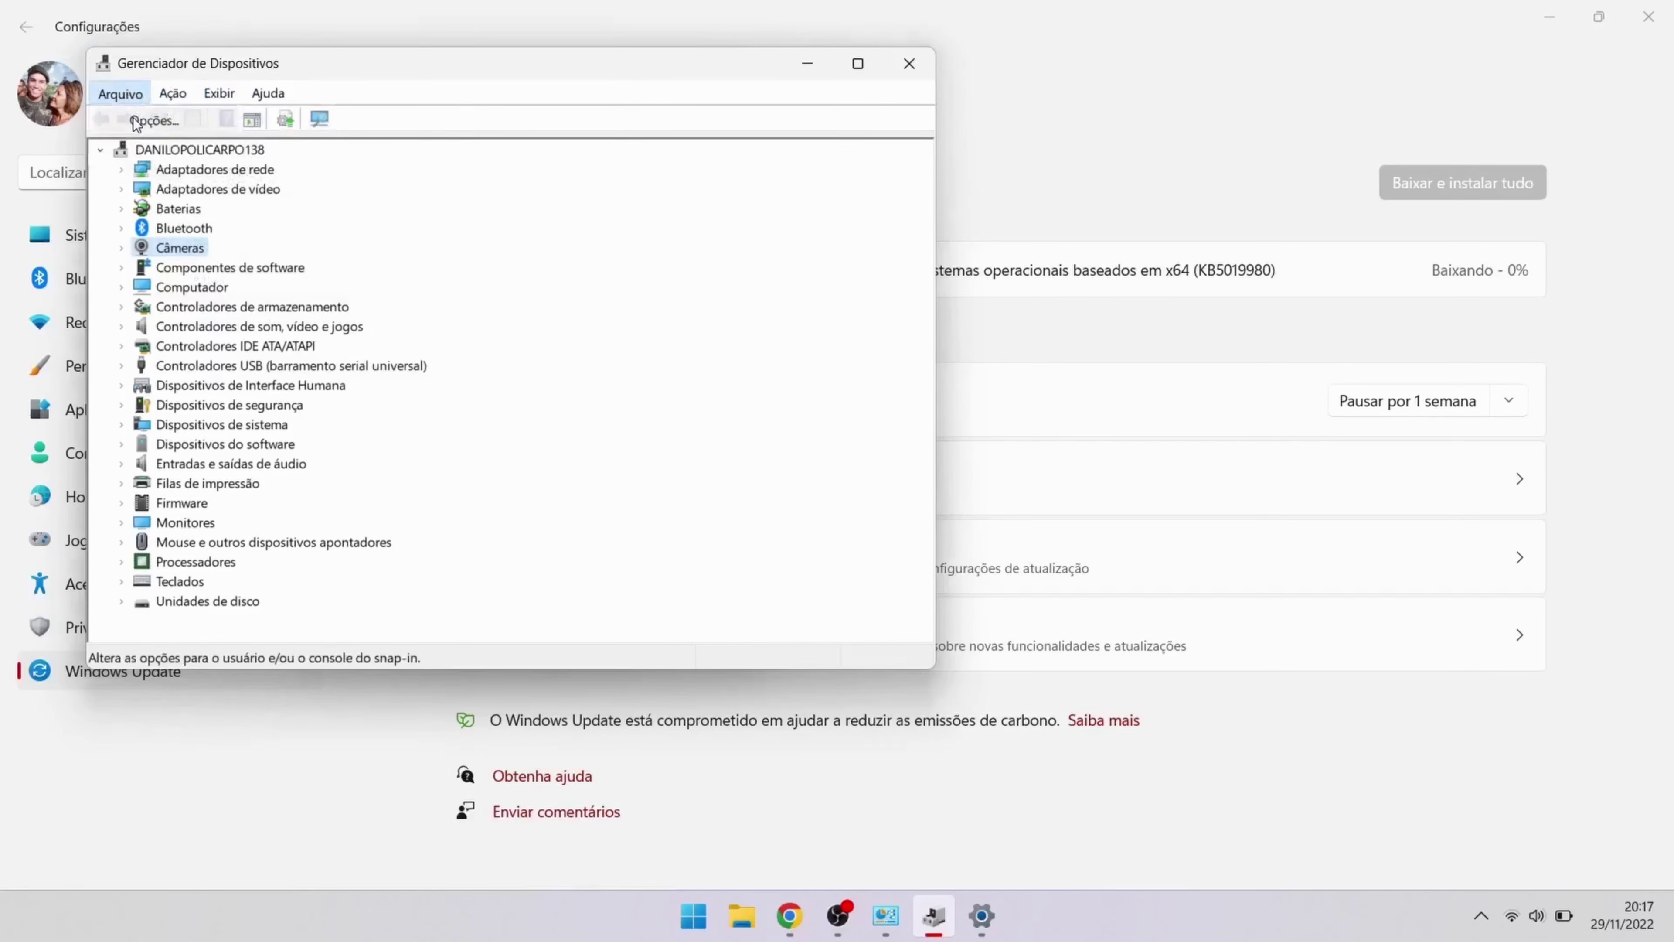
left_click(133, 119)
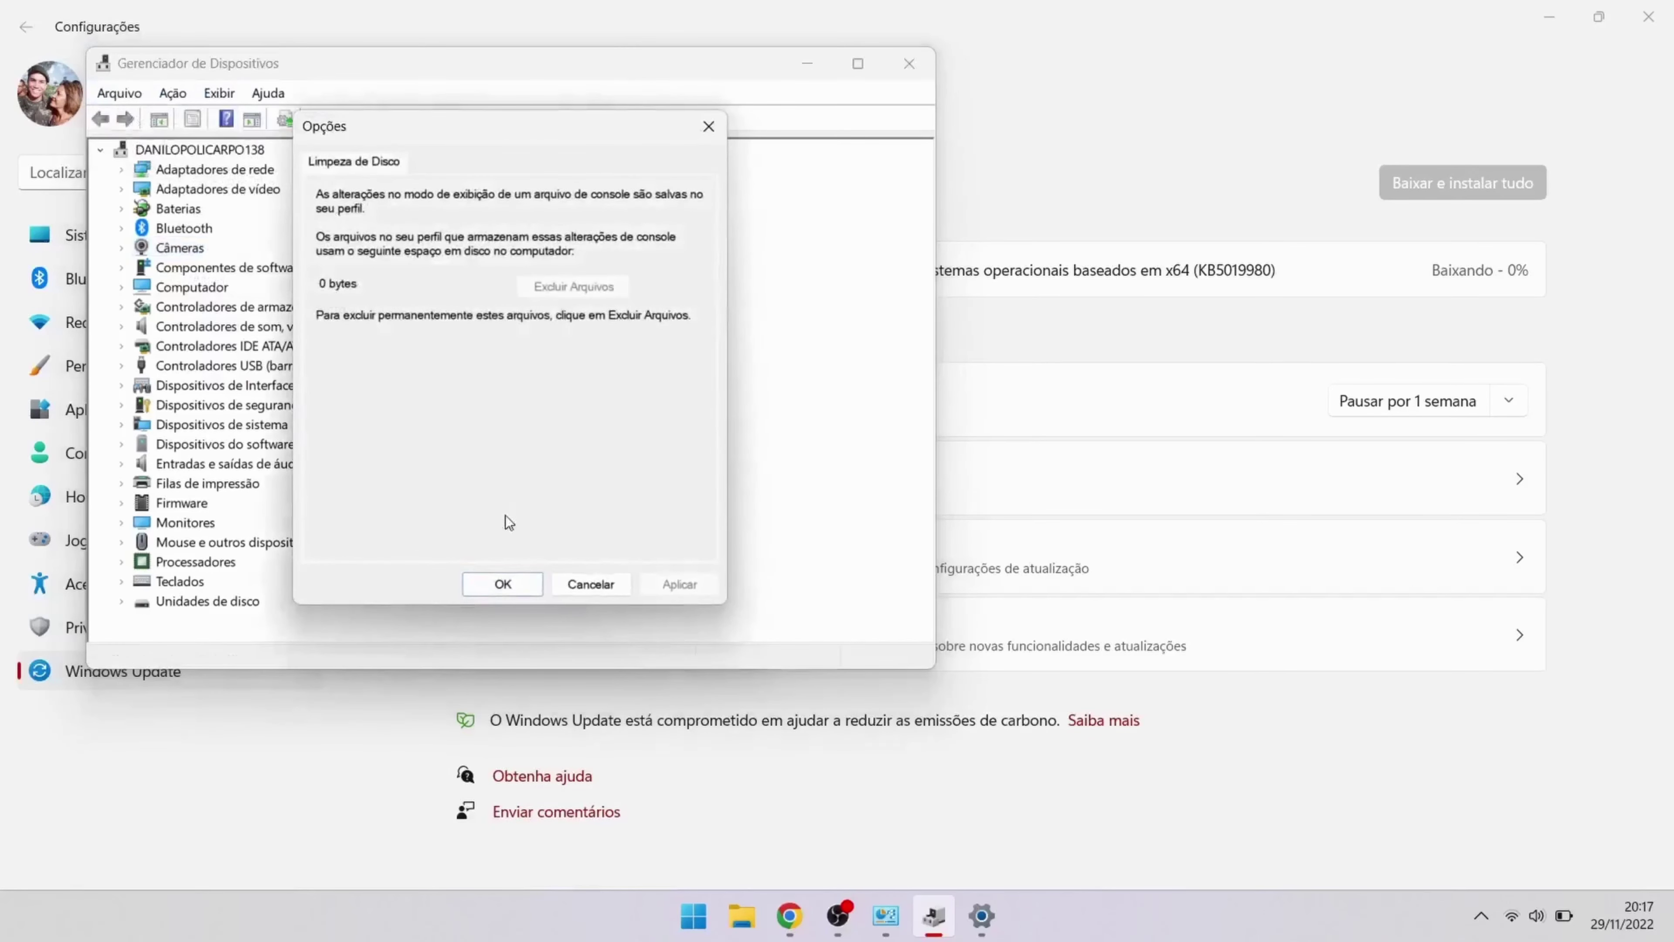
left_click(518, 584)
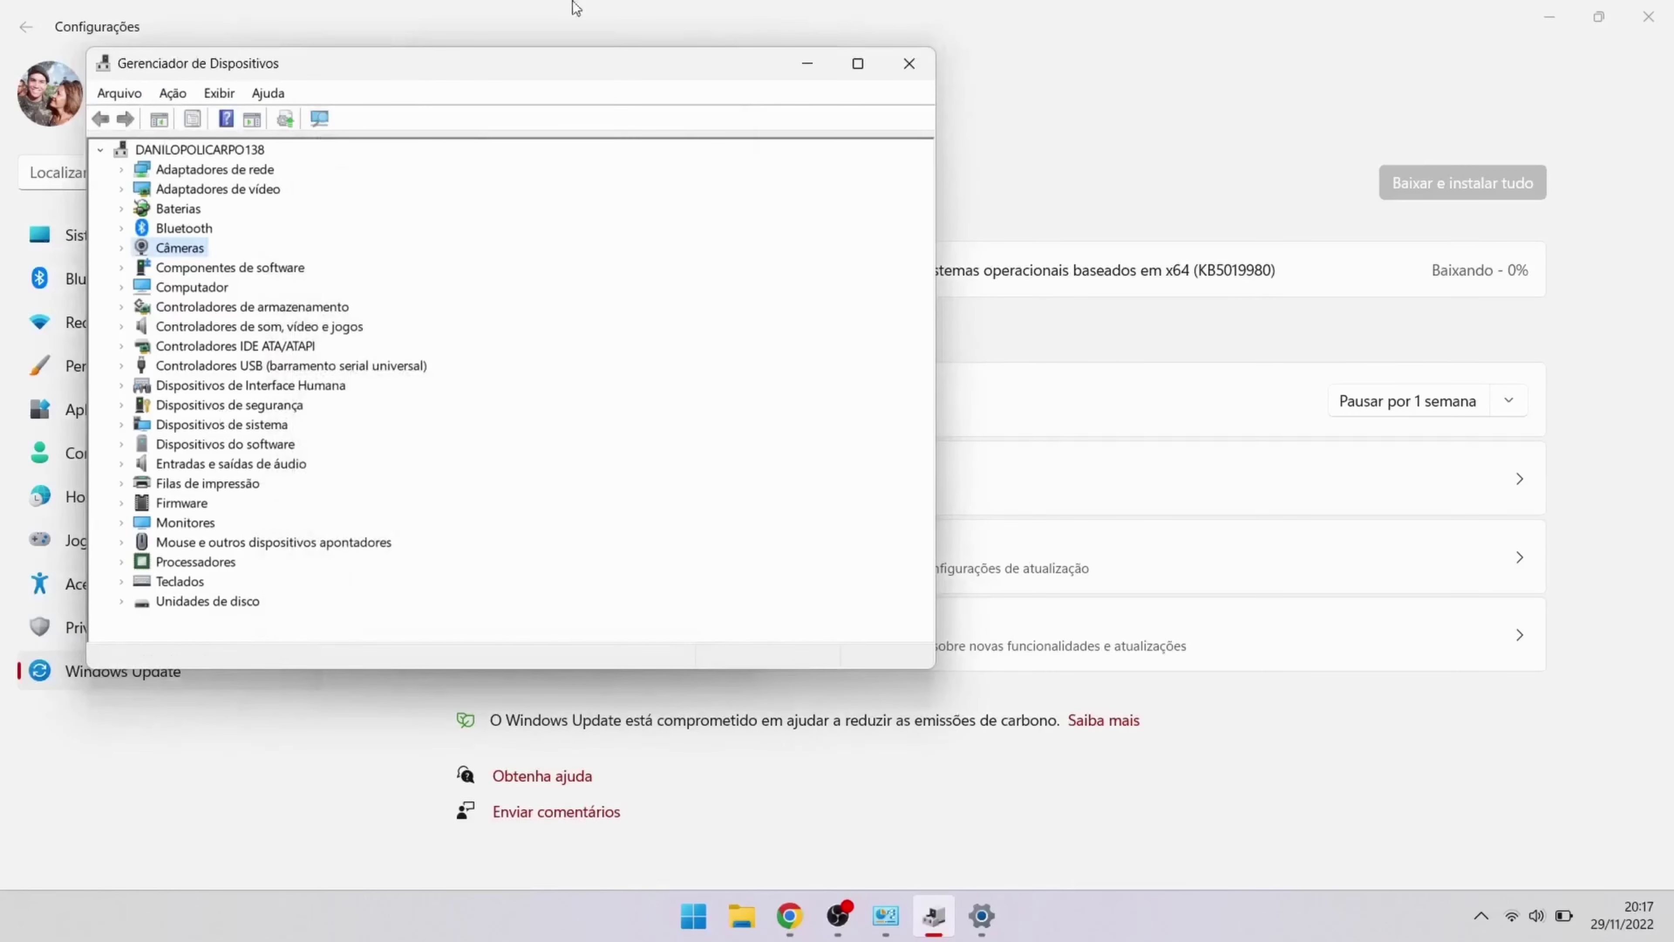
- Close Device Manager, minimize the Windows Update settings, and close the remaining window to return to the desktop
left_click(907, 63)
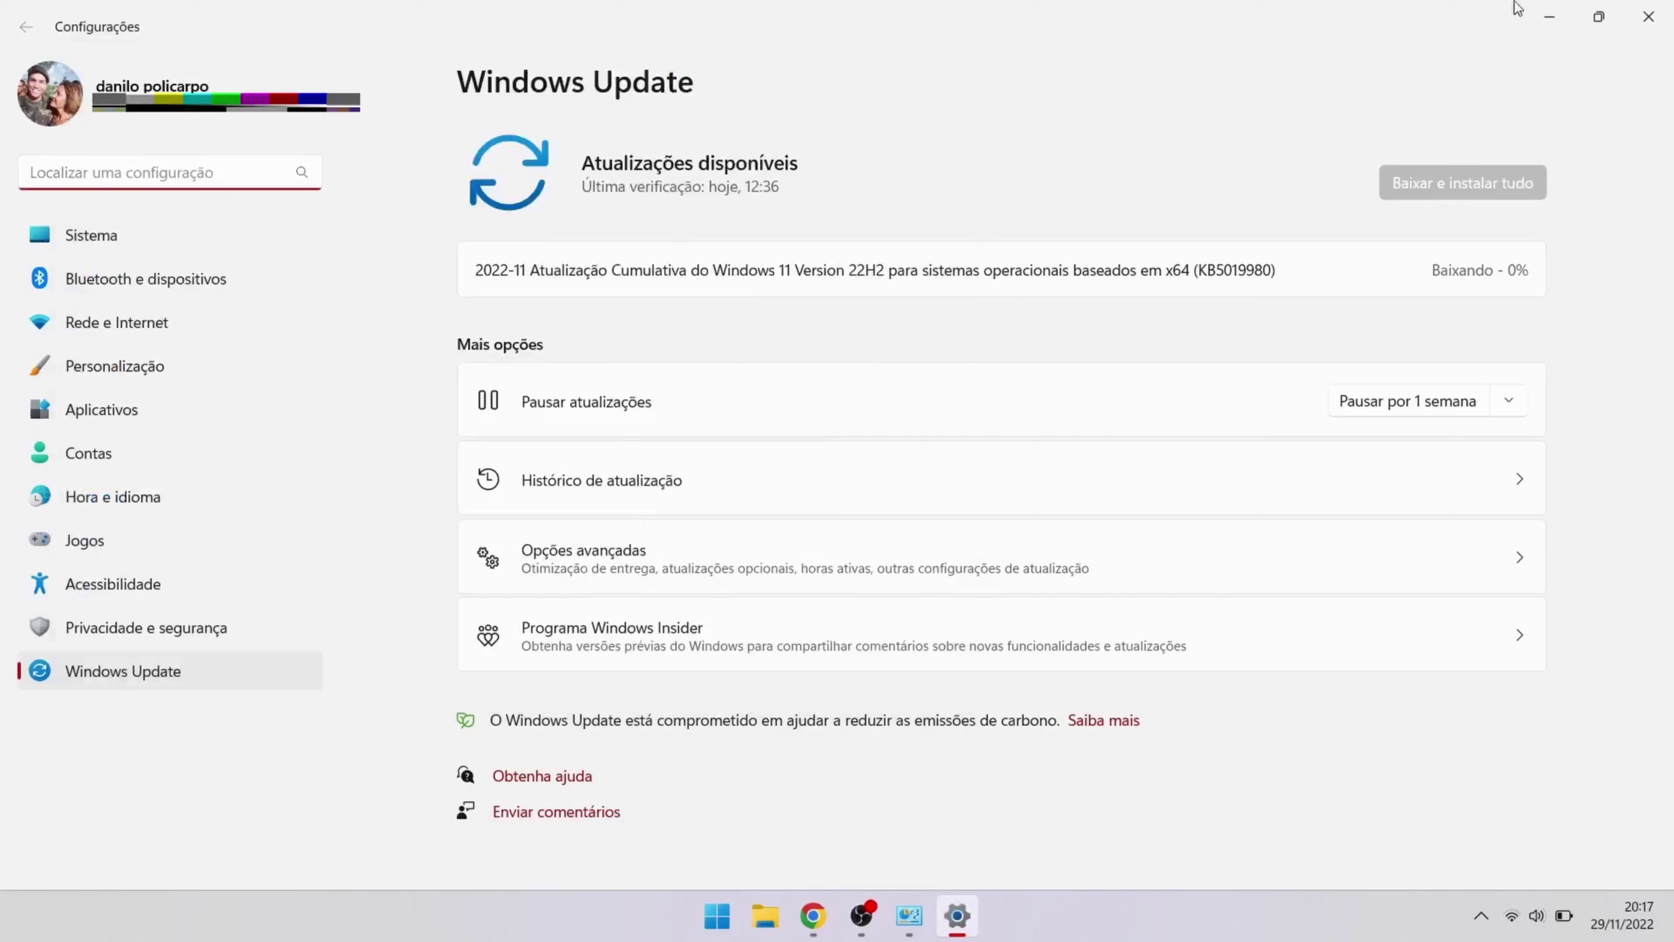
left_click(1550, 17)
left_click(1646, 11)
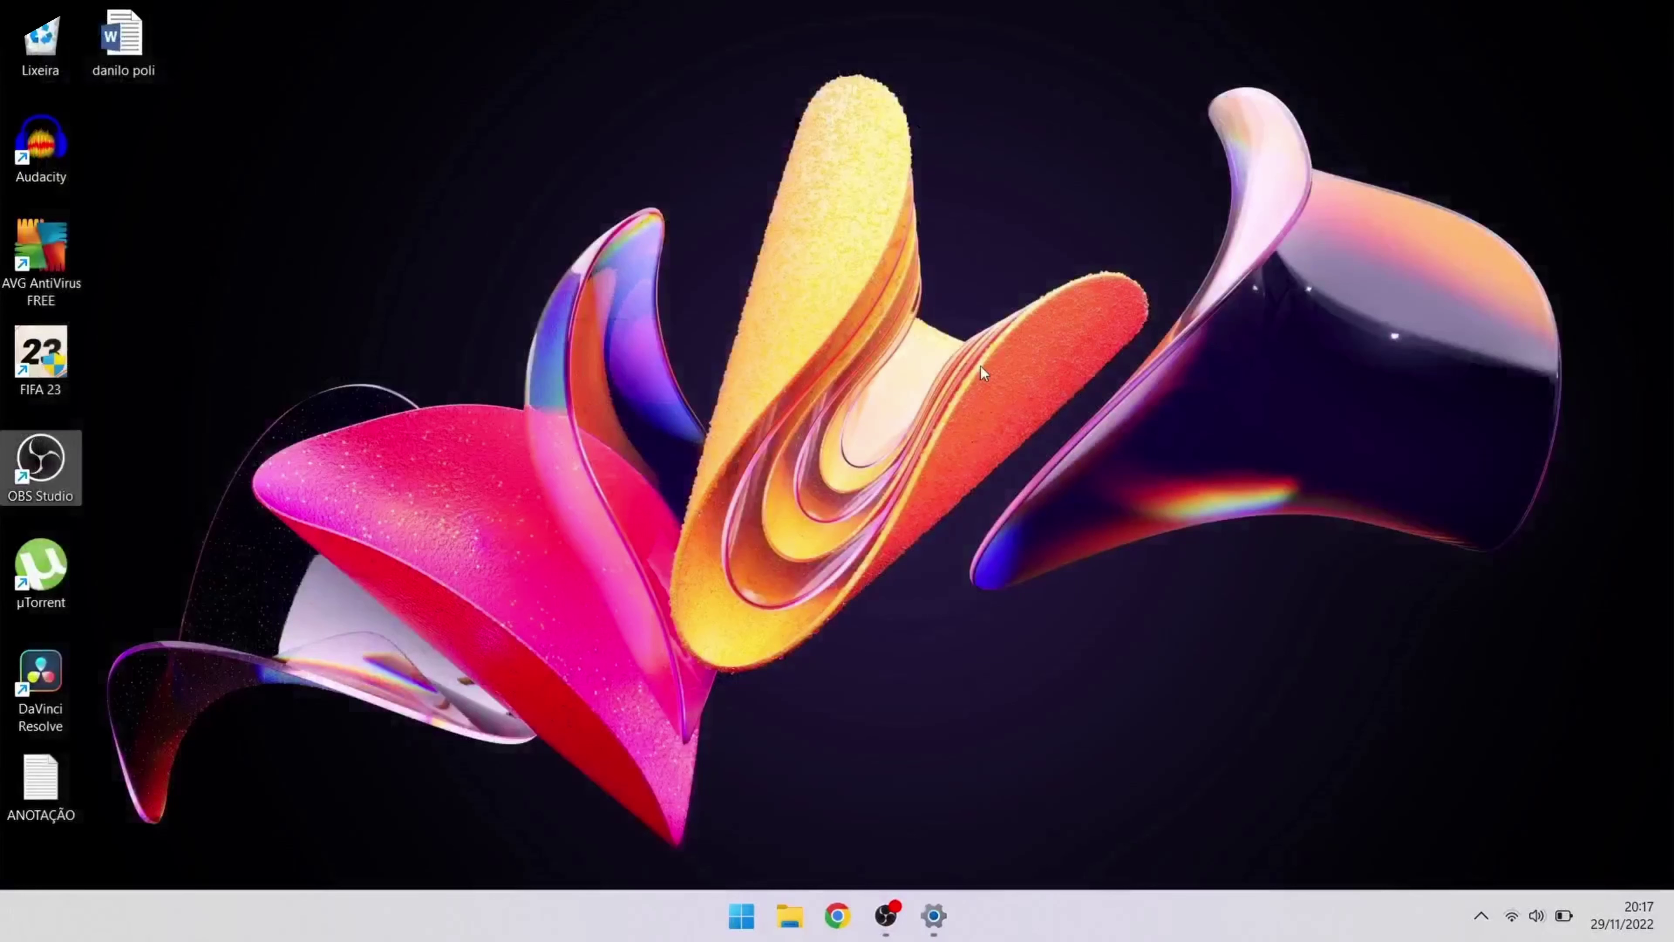